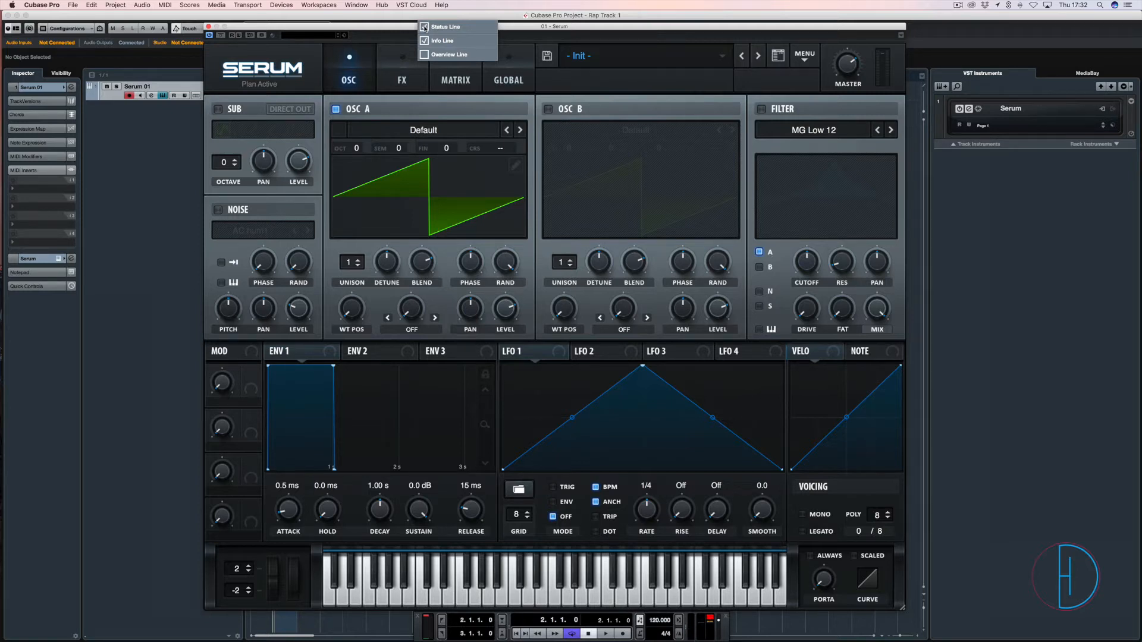
{"action": "left_click", "coordinate": [281, 28]}
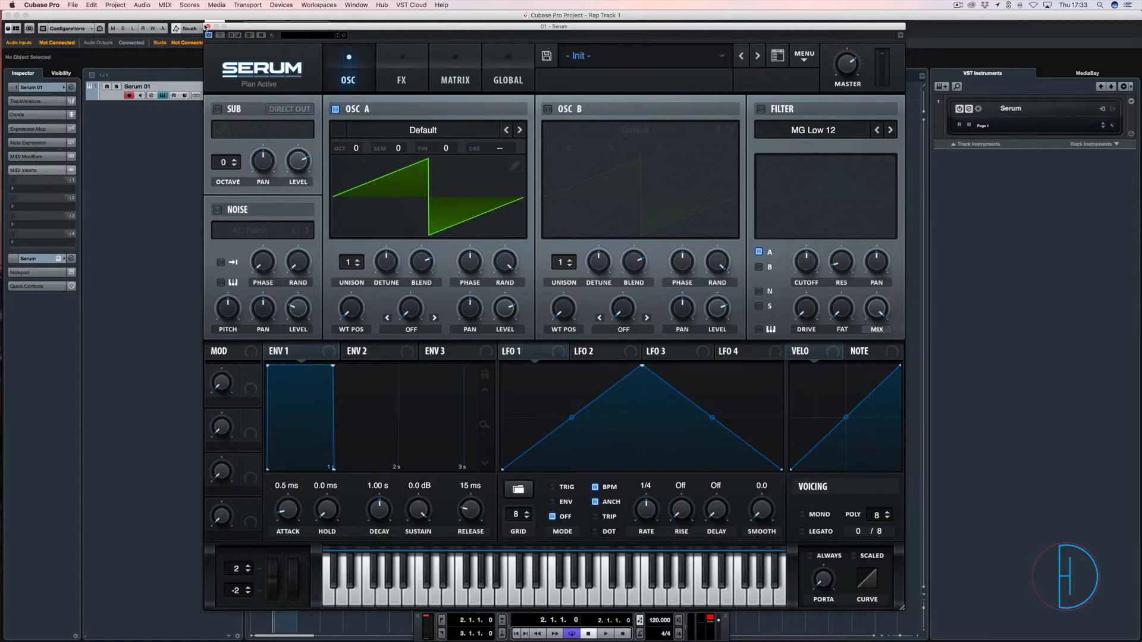
{"action": "right_click", "coordinate": [204, 27]}
{"action": "left_click", "coordinate": [377, 28]}
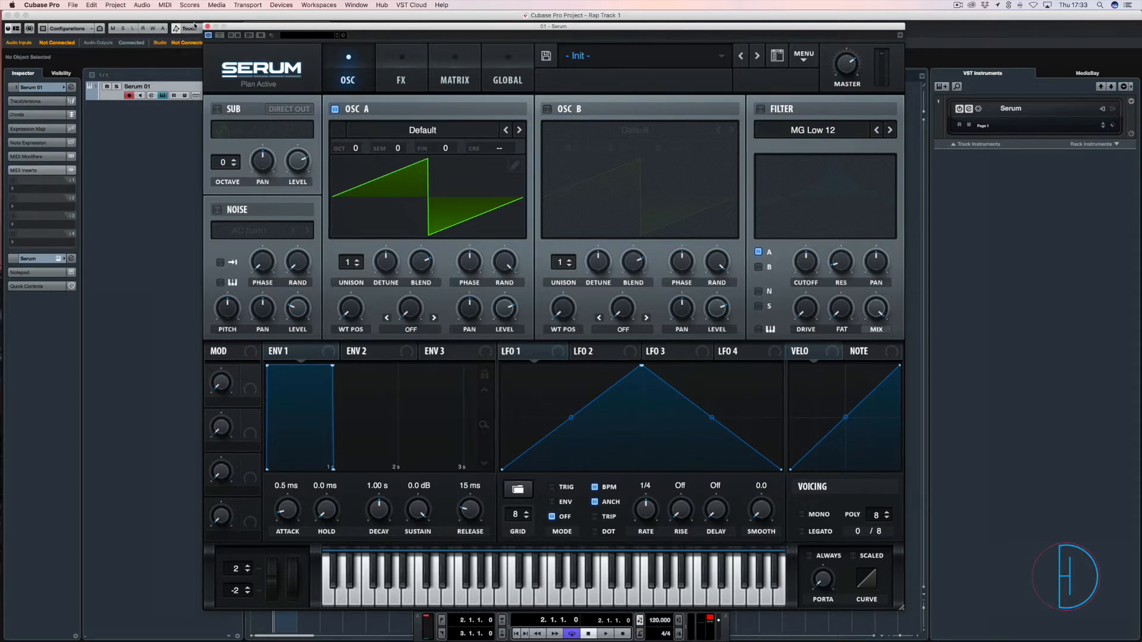
Close the Serum window, then open the first Serum 01 part in the Key Editor and audition it
{"action": "left_click", "coordinate": [207, 26]}
{"action": "double_click", "coordinate": [282, 92]}
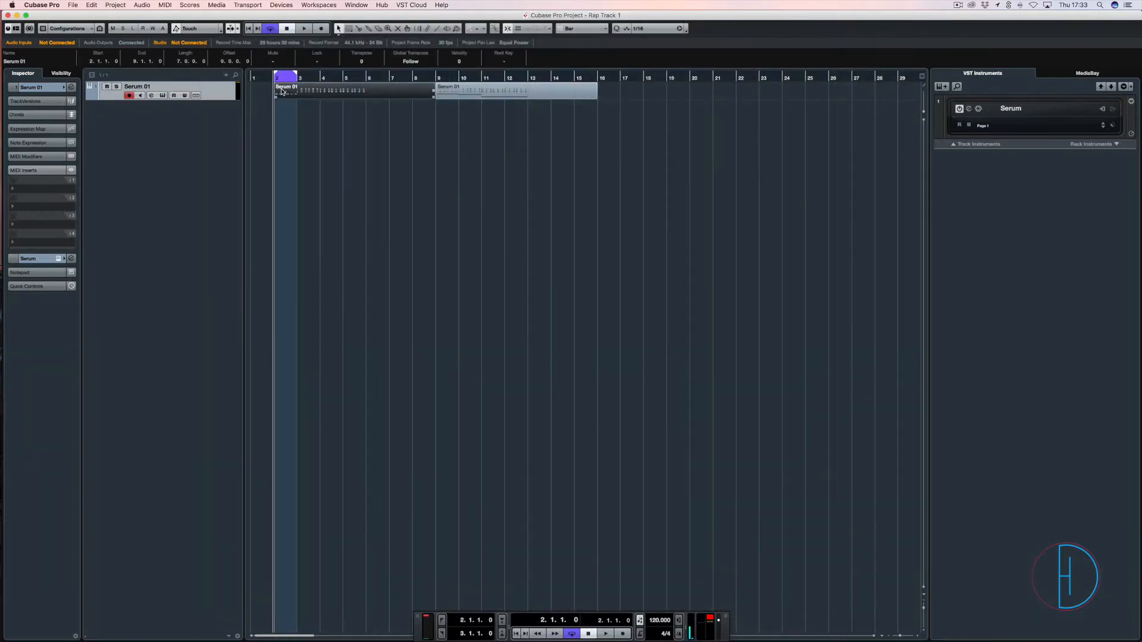
{"action": "key", "text": "space"}
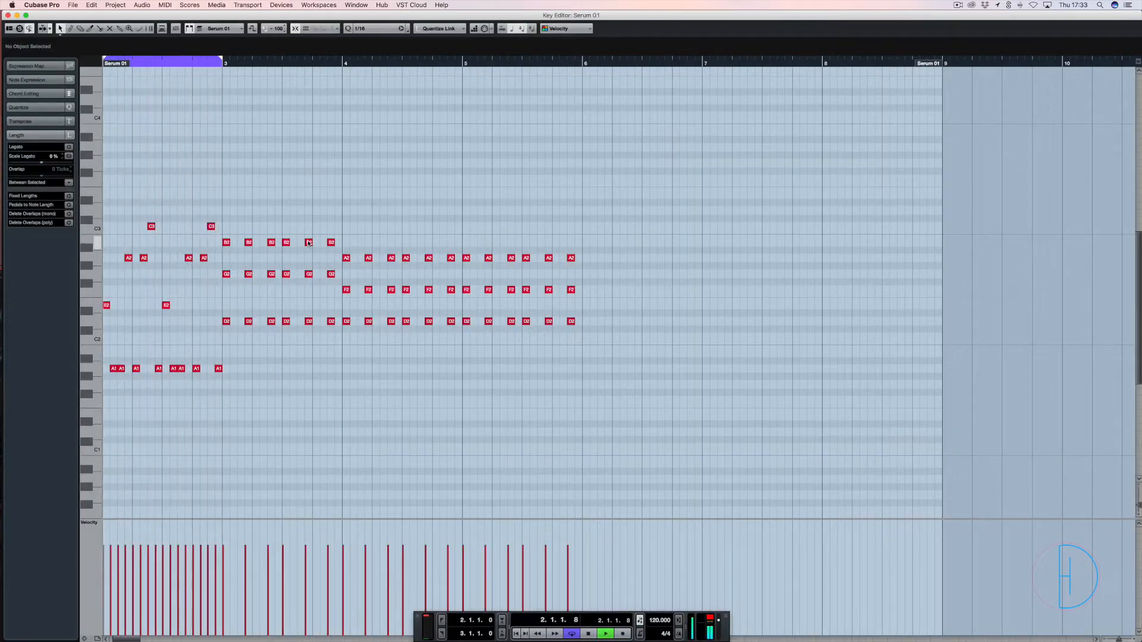
{"action": "key", "text": "space"}
Transpose the last C3 note in bar 2 down an octave to C2, audition the loop and return to the Serum window
{"action": "left_click", "coordinate": [210, 226]}
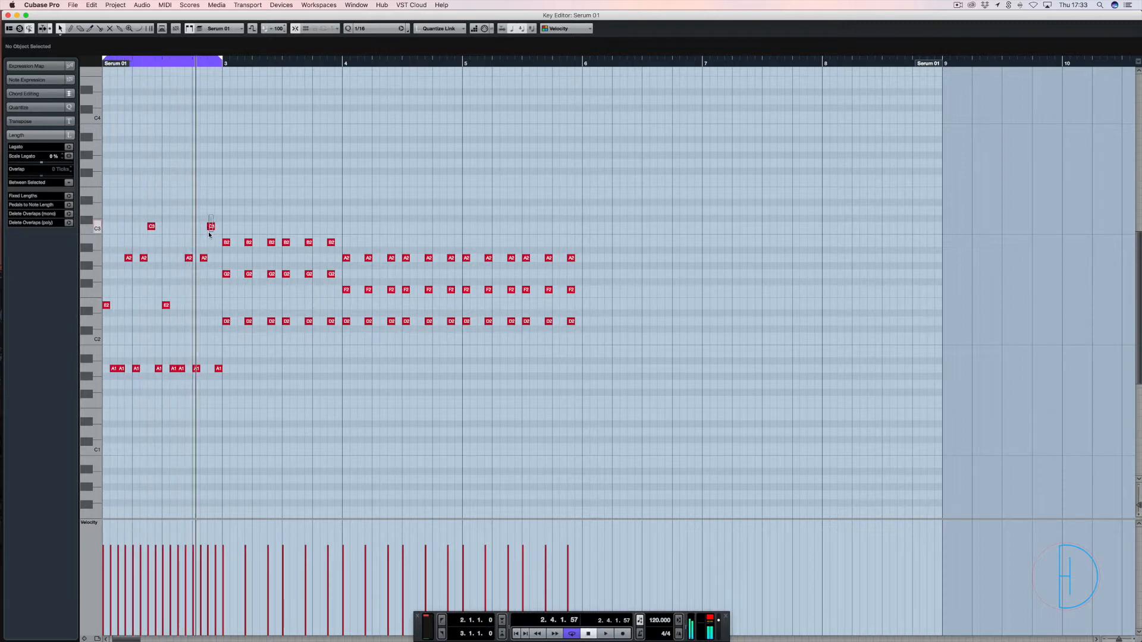
{"action": "key", "text": "shift+Down"}
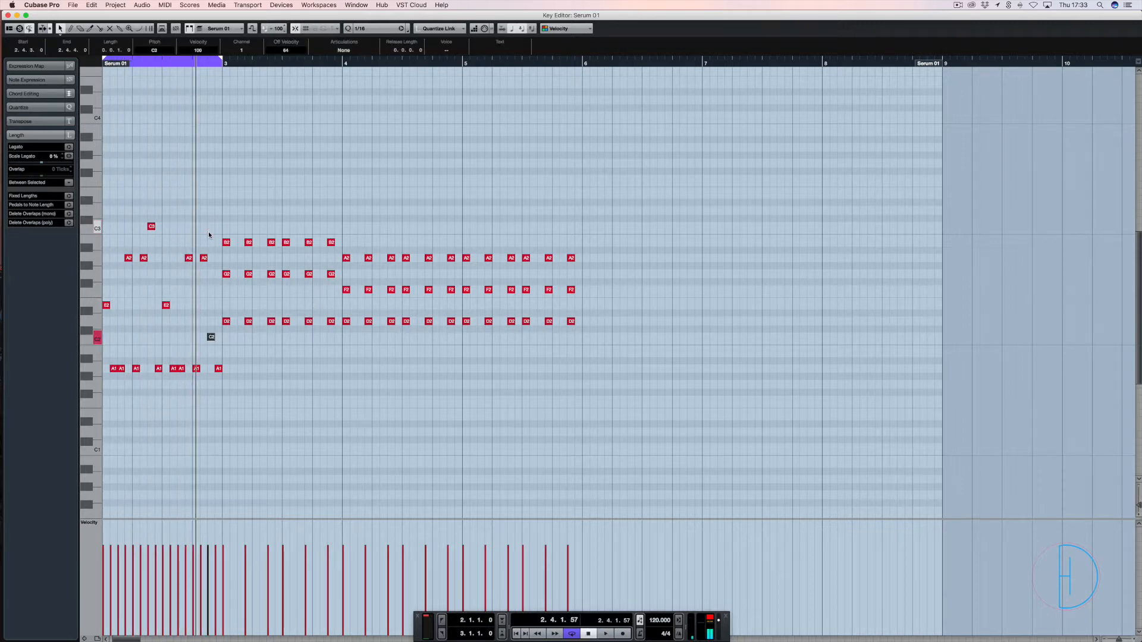
{"action": "key", "text": "space"}
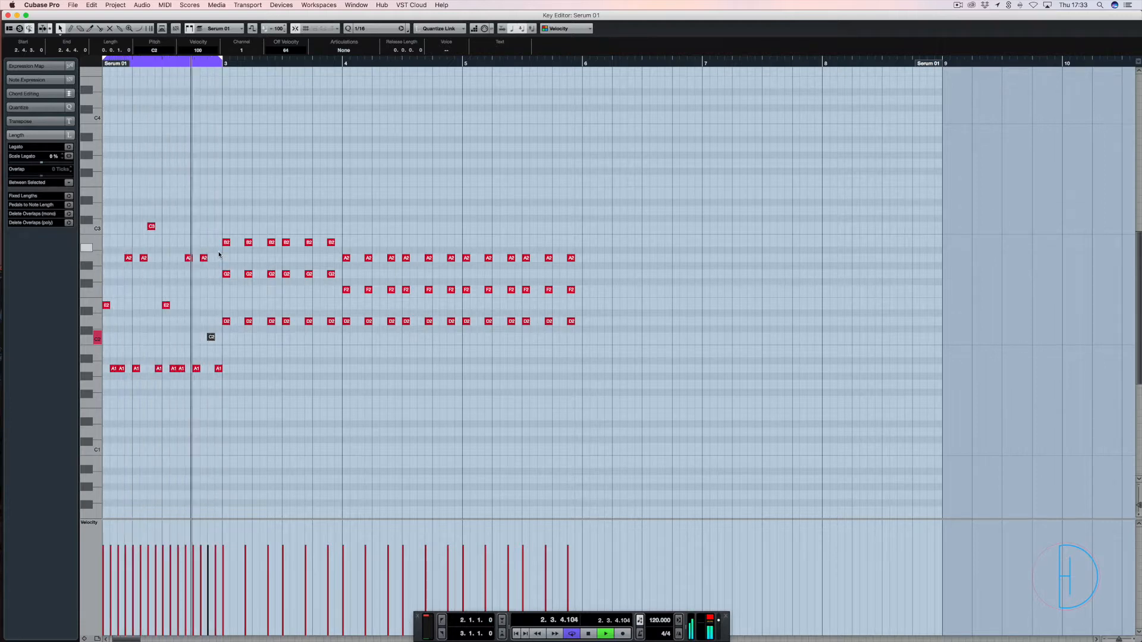
{"action": "key", "text": "Return"}
{"action": "key", "text": "space"}
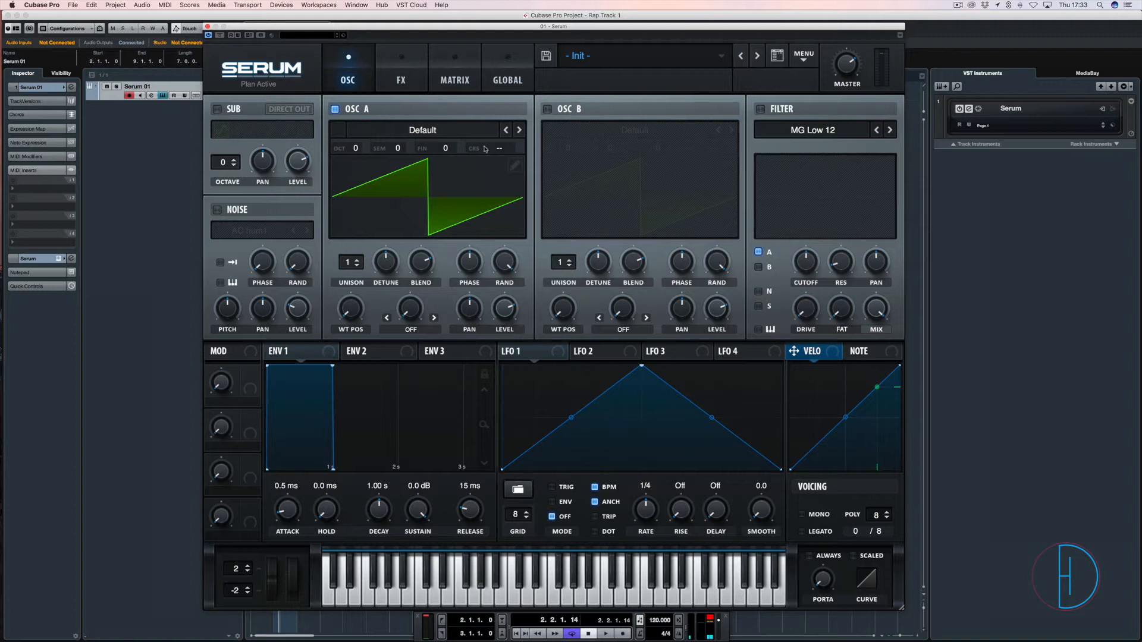
Enable oscillator B and the filter, then audition the loop
{"action": "left_click", "coordinate": [548, 109]}
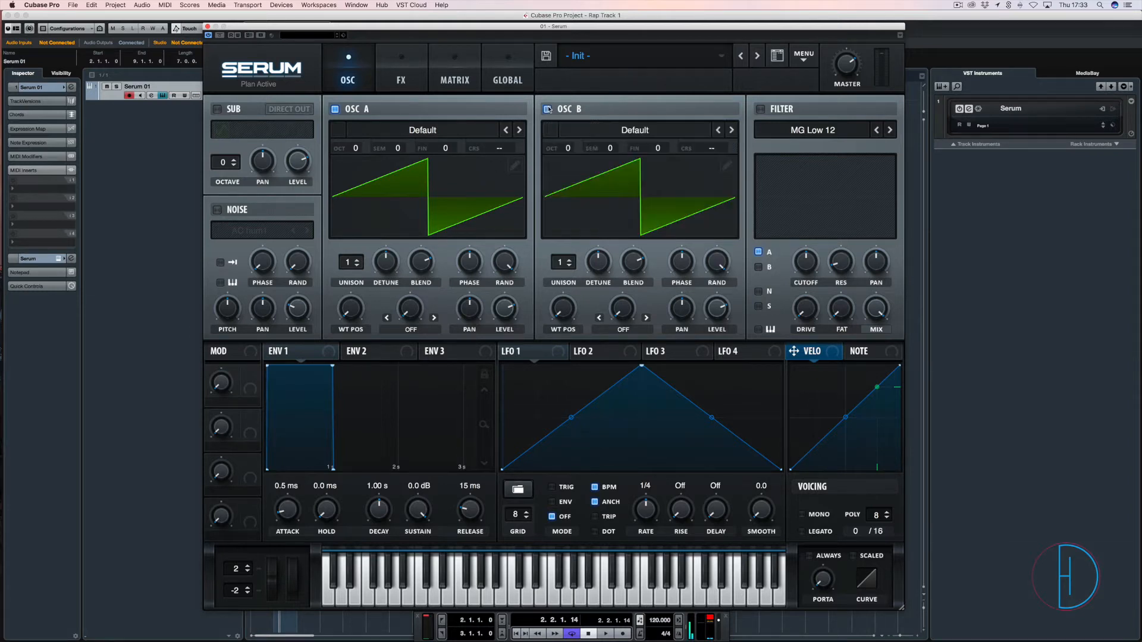
{"action": "left_click", "coordinate": [760, 109]}
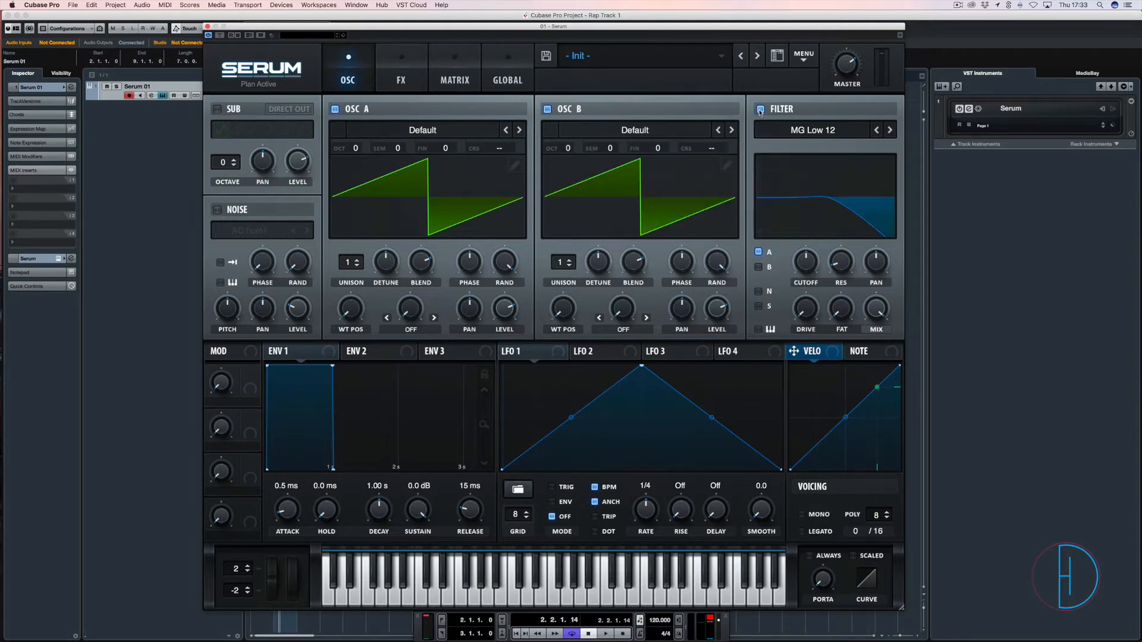
{"action": "key", "text": "KP_1"}
{"action": "key", "text": "space"}
{"action": "key", "text": "space"}
Shape Envelope 1 into a short pluck with about 210 ms decay and -49.2 dB sustain, then audition it
{"action": "left_click_drag", "start_coordinate": [335, 367], "coordinate": [281, 464]}
{"action": "key", "text": "KP_1"}
{"action": "key", "text": "space"}
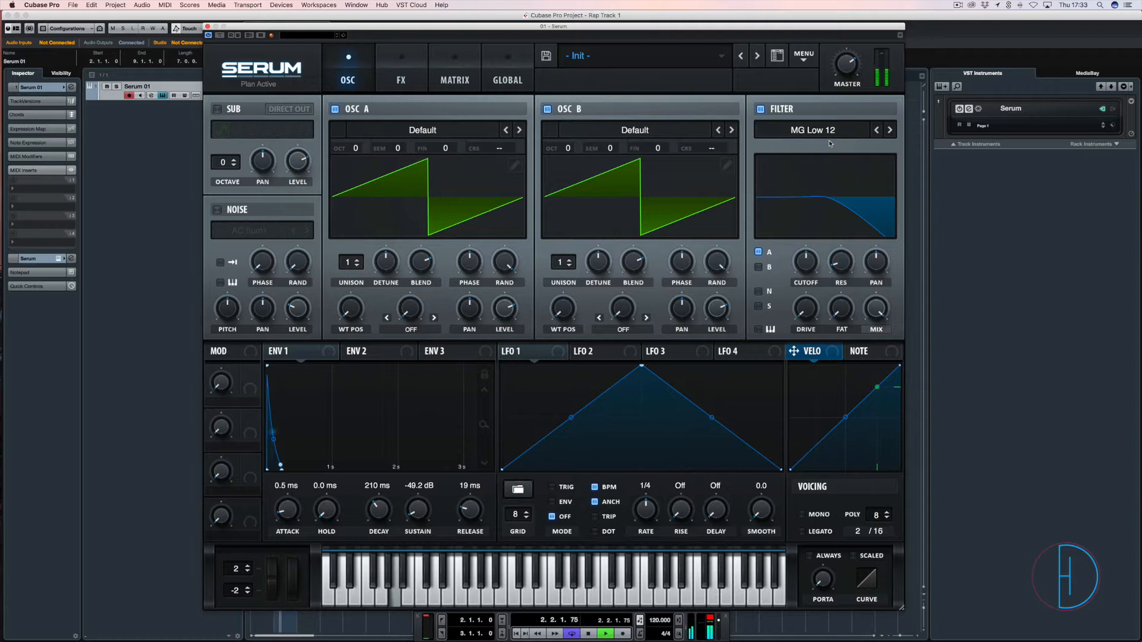
{"action": "key", "text": "space"}
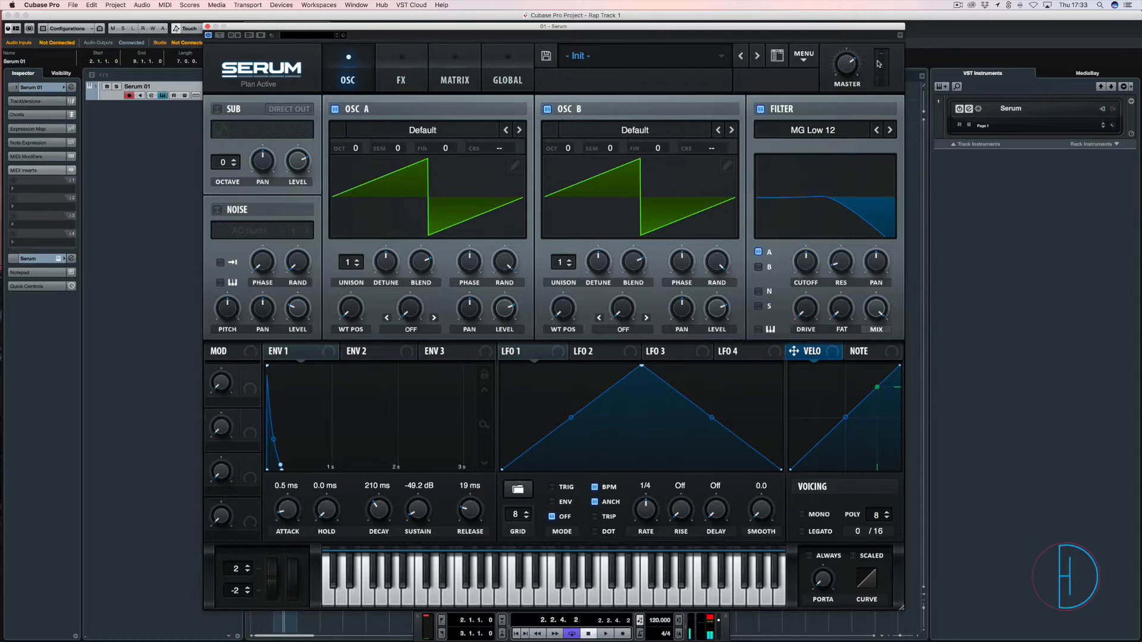
Change the filter type to the Multi filter BP 12, lower its cutoff and audition the loop
{"action": "left_click", "coordinate": [839, 130]}
{"action": "mouse_move", "coordinate": [793, 148]}
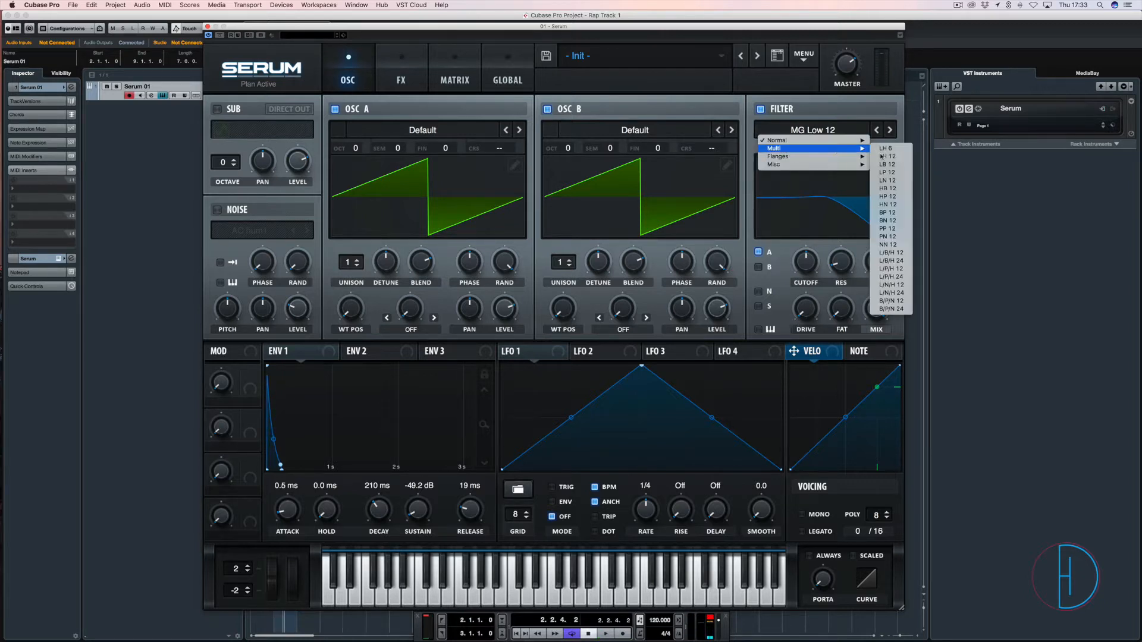
{"action": "left_click", "coordinate": [905, 214]}
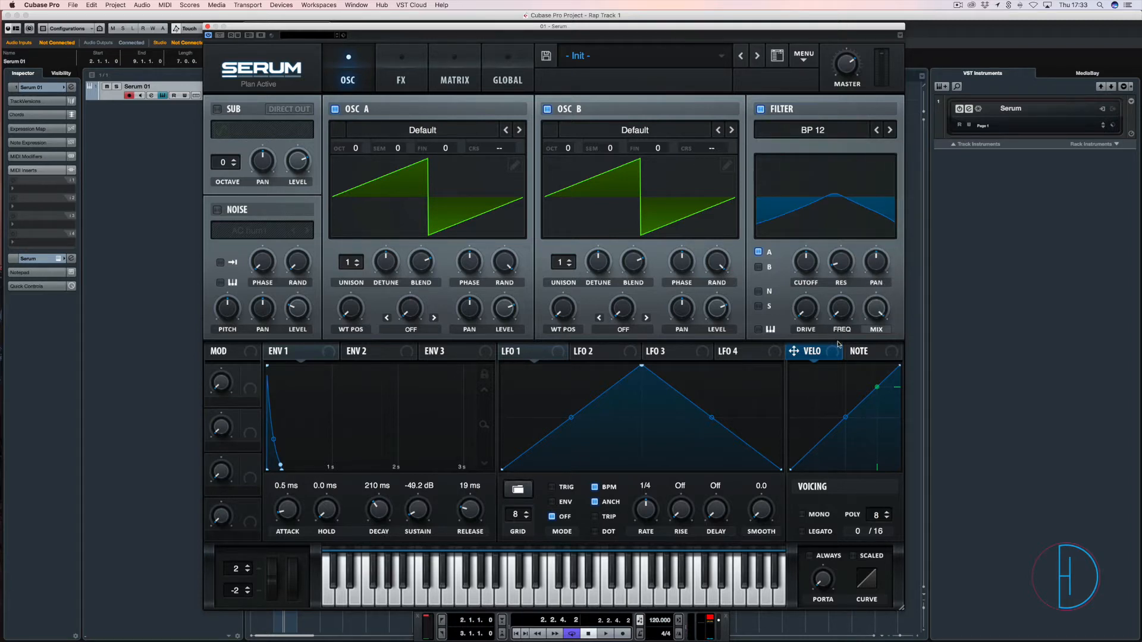
{"action": "left_click_drag", "start_coordinate": [804, 263], "coordinate": [810, 276]}
{"action": "key", "text": "space"}
{"action": "key", "text": "space"}
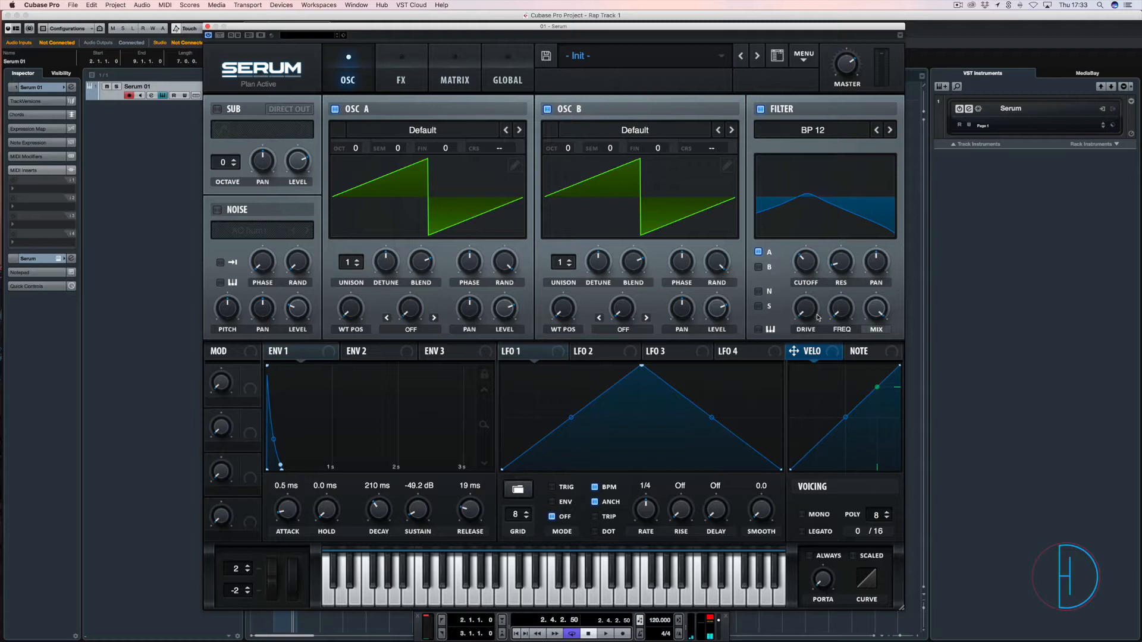
Raise the filter resonance and audition the loop
{"action": "left_click_drag", "start_coordinate": [854, 273], "coordinate": [820, 268]}
{"action": "key", "text": "space"}
{"action": "key", "text": "space"}
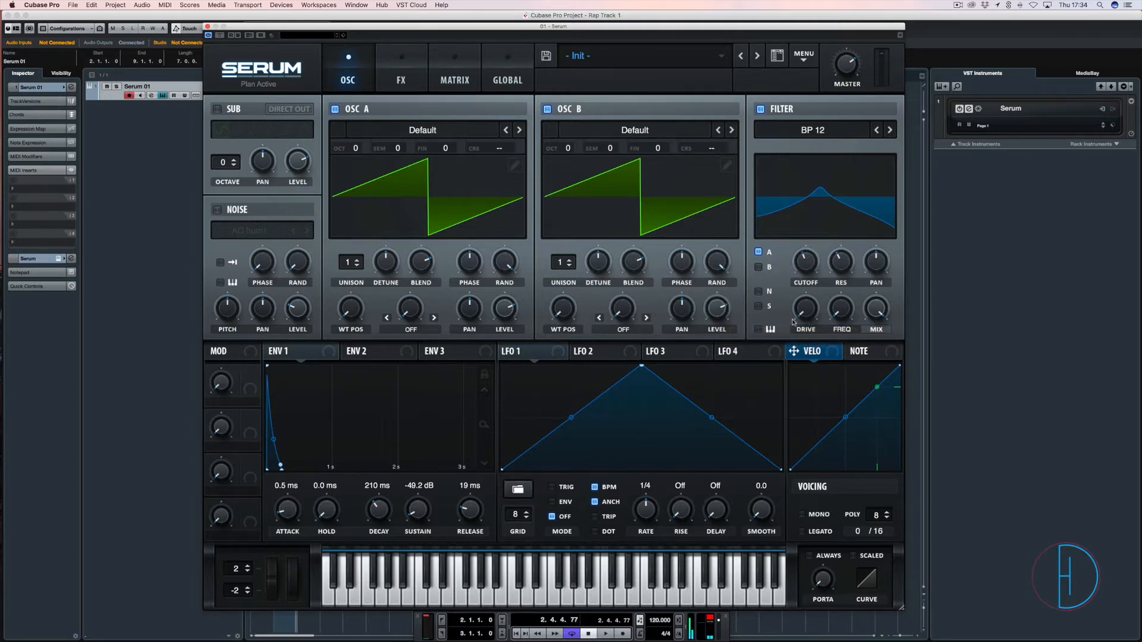
Raise the filter's drive and second frequency, then fine-tune the cutoff while the loop plays
{"action": "mouse_move", "coordinate": [807, 332]}
{"action": "mouse_move", "coordinate": [841, 304]}
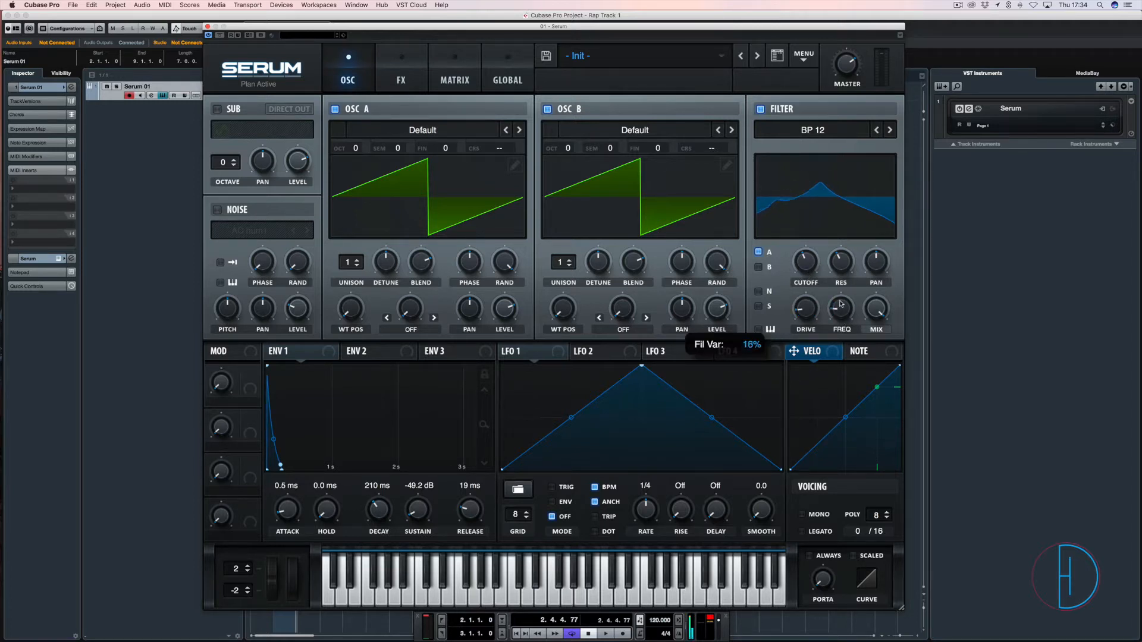
{"action": "left_click_drag", "start_coordinate": [841, 304], "coordinate": [839, 268]}
{"action": "left_click_drag", "start_coordinate": [796, 319], "coordinate": [800, 312]}
{"action": "key", "text": "space"}
{"action": "mouse_move", "coordinate": [805, 271]}
{"action": "left_mouse_down"}
{"action": "mouse_move", "coordinate": [809, 263]}
{"action": "mouse_move", "coordinate": [809, 288]}
{"action": "mouse_move", "coordinate": [816, 257]}
{"action": "mouse_move", "coordinate": [815, 277]}
{"action": "left_mouse_up"}
{"action": "key", "text": "space"}
Load the analog Acid wavetable into oscillator B, route B through the filter and raise its wavetable position during playback
{"action": "left_click", "coordinate": [654, 129]}
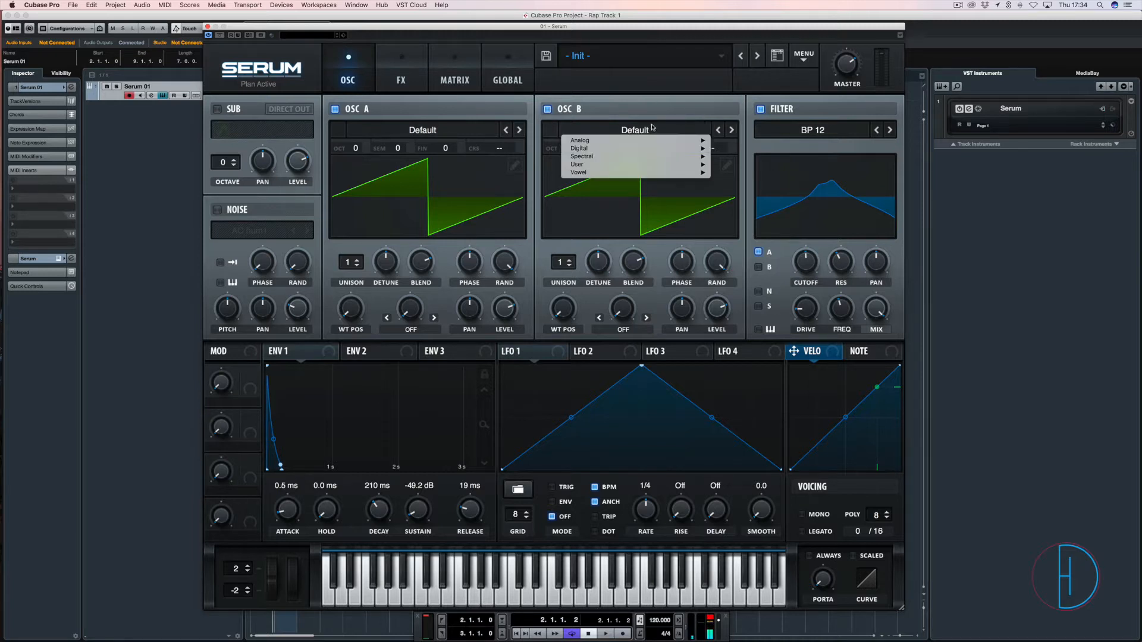
{"action": "mouse_move", "coordinate": [583, 143]}
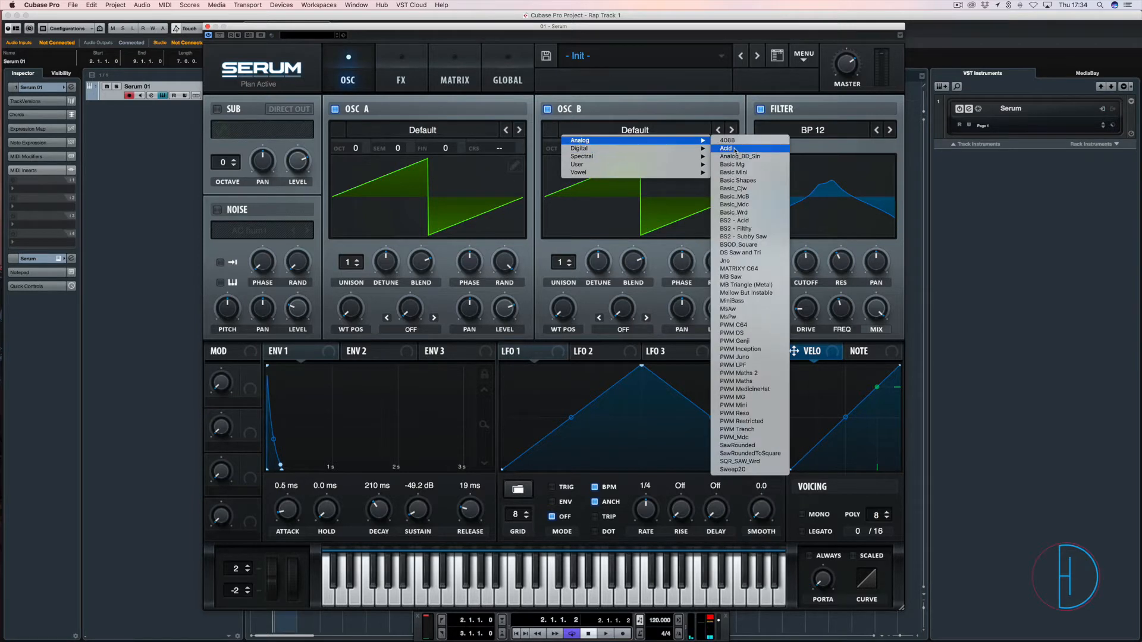
{"action": "left_click", "coordinate": [726, 148]}
{"action": "left_click_drag", "start_coordinate": [558, 312], "coordinate": [564, 285]}
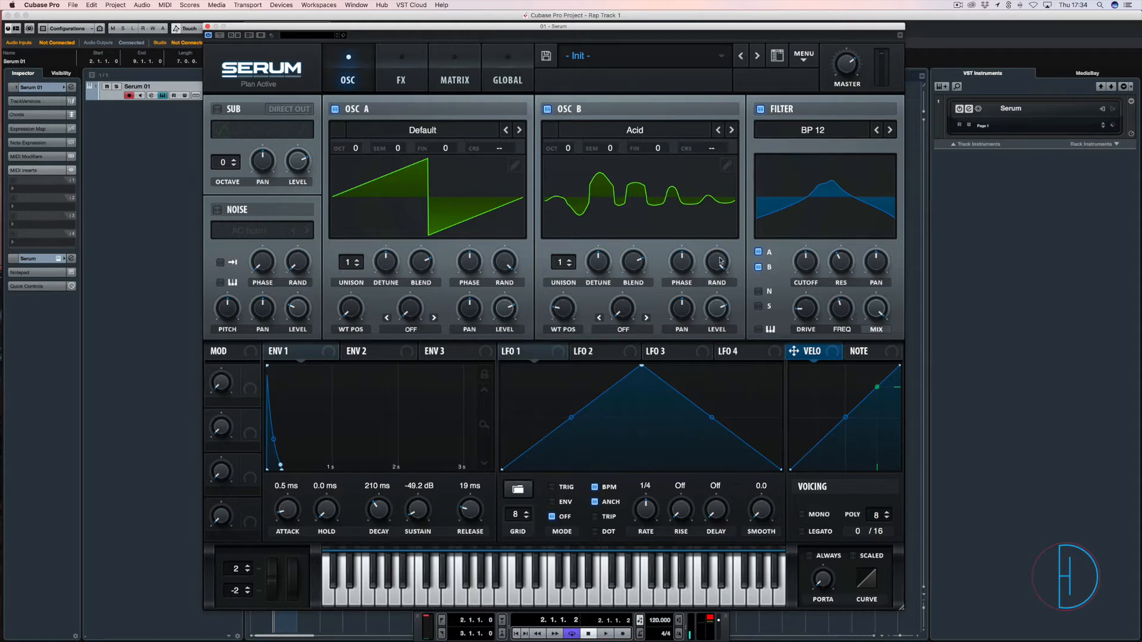
{"action": "key", "text": "space"}
{"action": "mouse_move", "coordinate": [563, 317]}
{"action": "left_mouse_down"}
{"action": "mouse_move", "coordinate": [565, 266]}
{"action": "mouse_move", "coordinate": [565, 306]}
{"action": "left_mouse_up"}
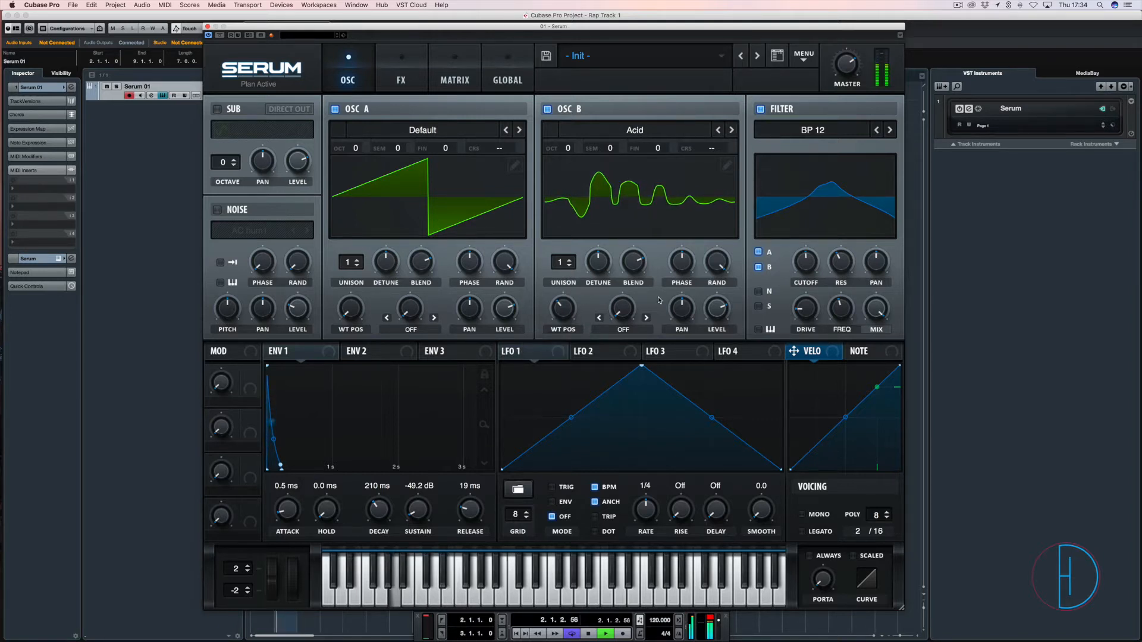
Lower the filter cutoff and increase the drive while listening to the loop
{"action": "mouse_move", "coordinate": [808, 269]}
{"action": "left_mouse_down"}
{"action": "mouse_move", "coordinate": [808, 256]}
{"action": "mouse_move", "coordinate": [809, 268]}
{"action": "left_mouse_up"}
{"action": "left_click_drag", "start_coordinate": [806, 307], "coordinate": [801, 264]}
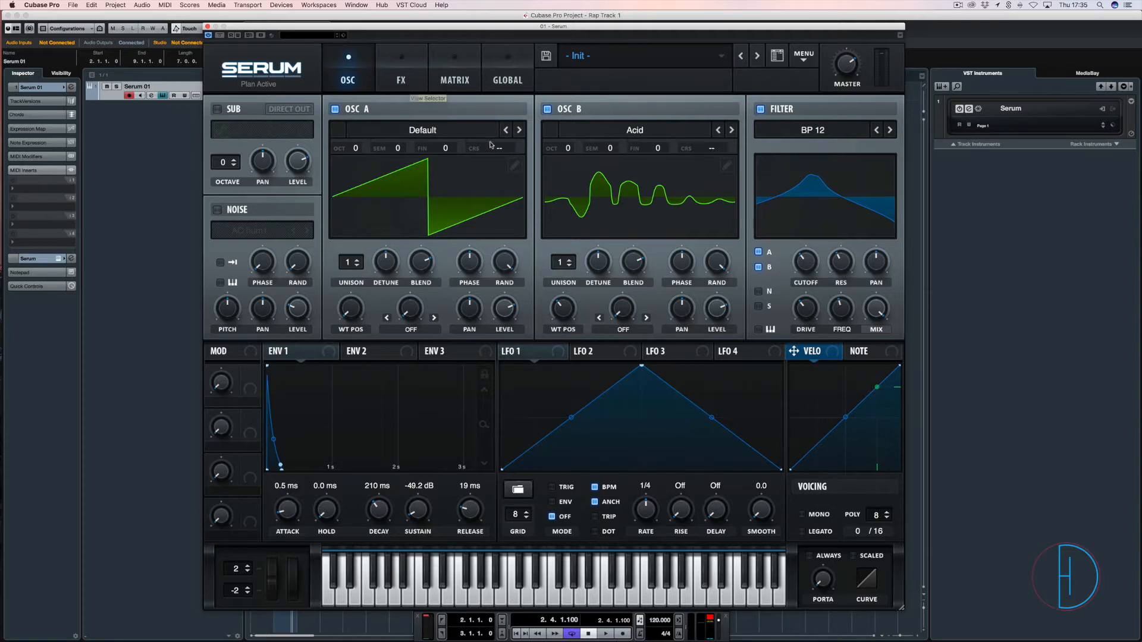
Enable the Delay effect, set both the left and right delay times to 1/8, and audition it
{"action": "left_click", "coordinate": [402, 65]}
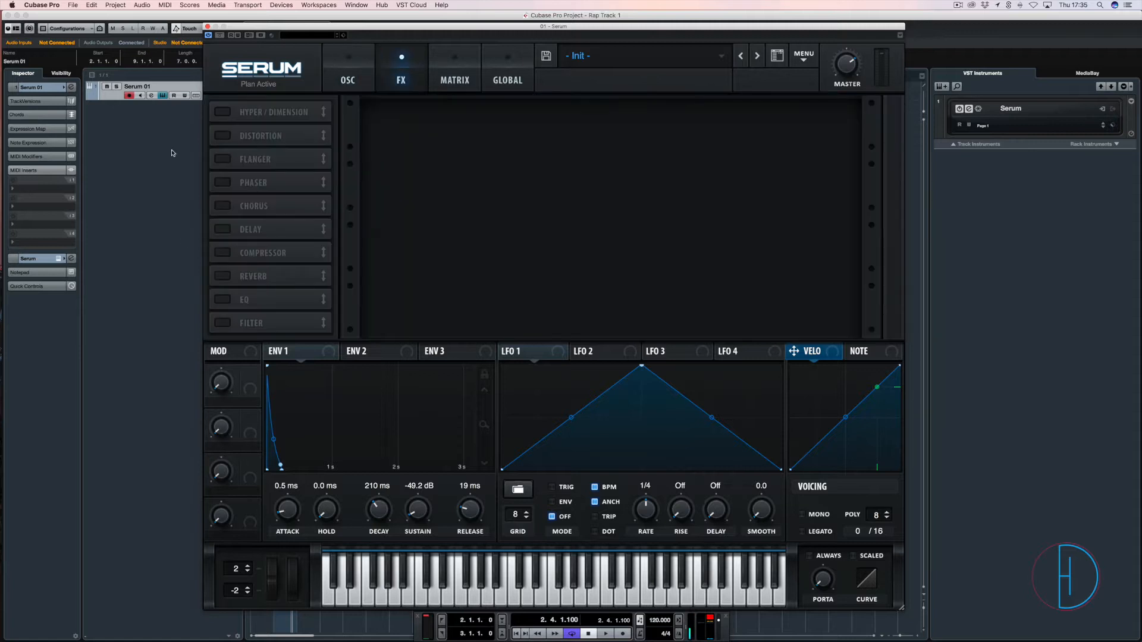
{"action": "left_click", "coordinate": [223, 228]}
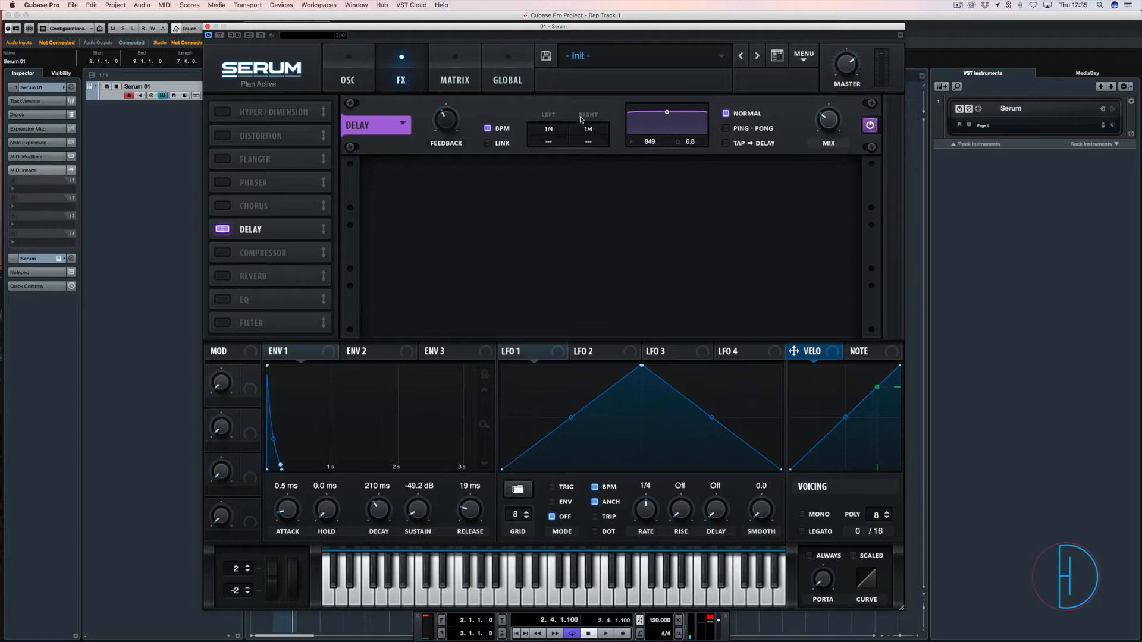
{"action": "mouse_move", "coordinate": [553, 126]}
{"action": "left_click_drag", "start_coordinate": [557, 120], "coordinate": [618, 74]}
{"action": "double_click", "coordinate": [584, 145]}
{"action": "type", "text": "1"}
{"action": "key", "text": "Return"}
{"action": "key", "text": "space"}
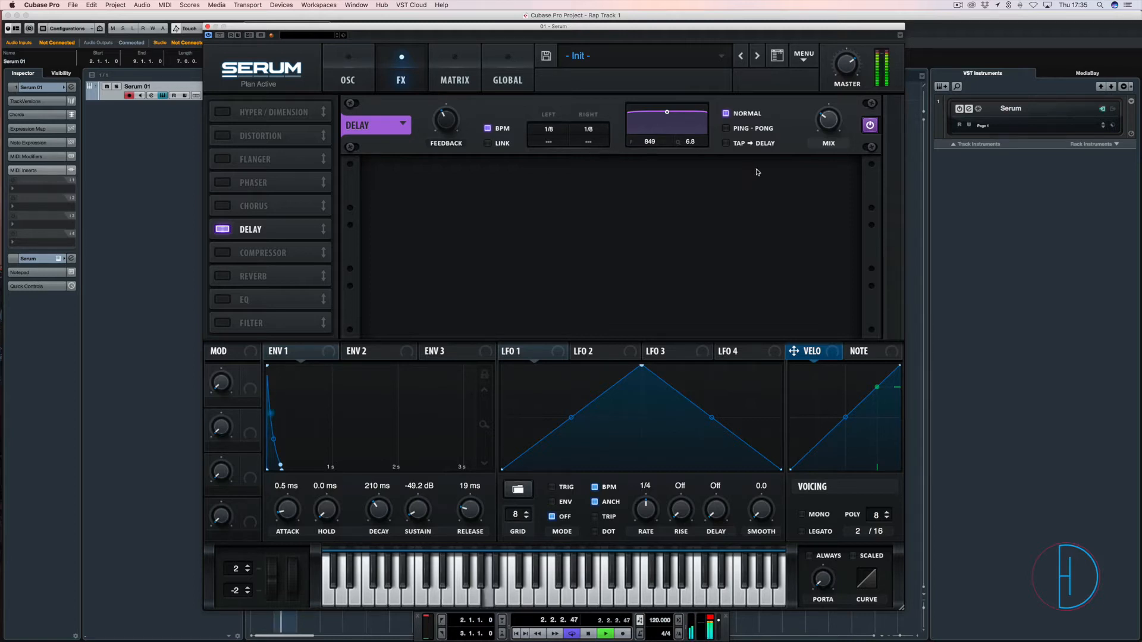
{"action": "key", "text": "space"}
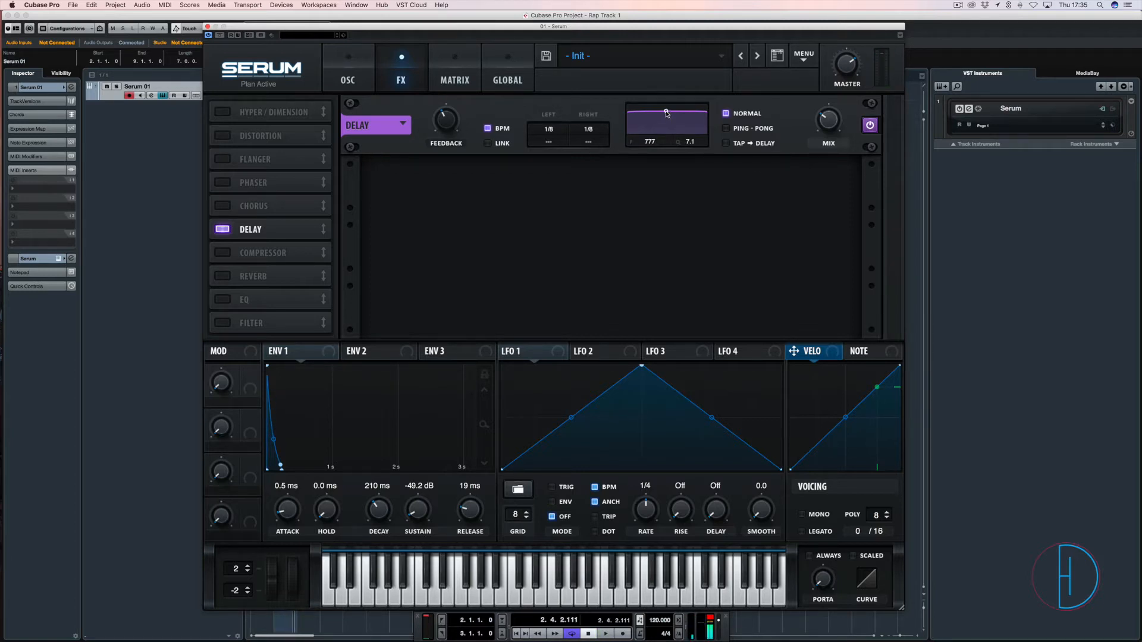
Set the delay's filter to about 9577 Hz with Q 2.5 and its mix to about 37% while auditioning
{"action": "left_click_drag", "start_coordinate": [667, 114], "coordinate": [697, 126]}
{"action": "key", "text": "space"}
{"action": "mouse_move", "coordinate": [832, 122]}
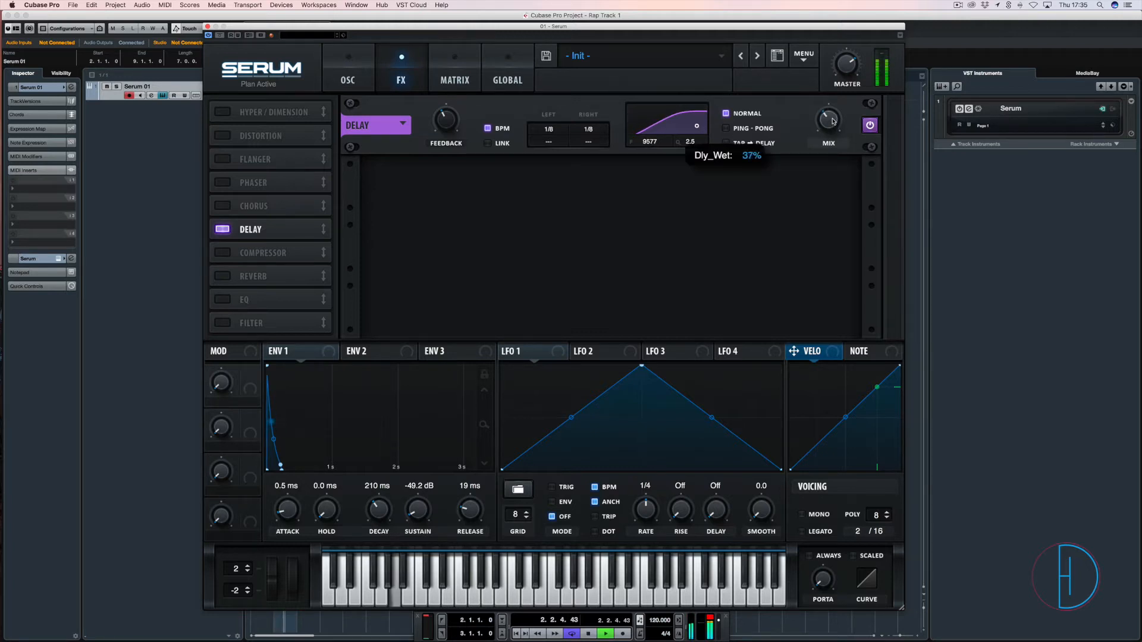
{"action": "key", "text": "space"}
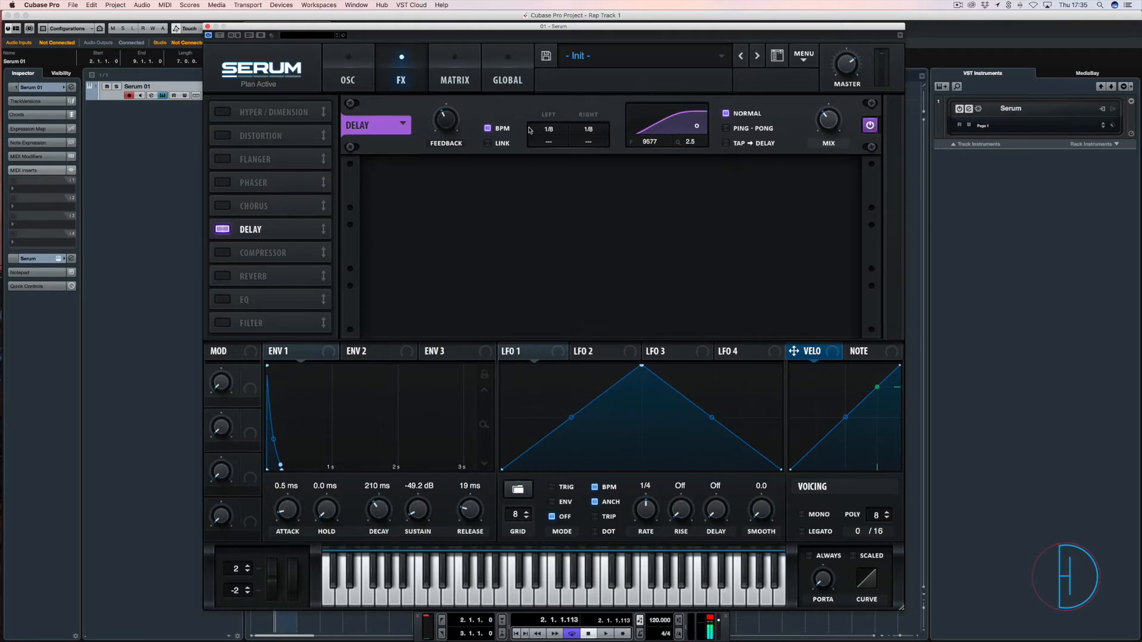
Set the left delay time to 1/4, the mix to about 44% and the delay filter frequency to about 8045 Hz
{"action": "mouse_move", "coordinate": [548, 137]}
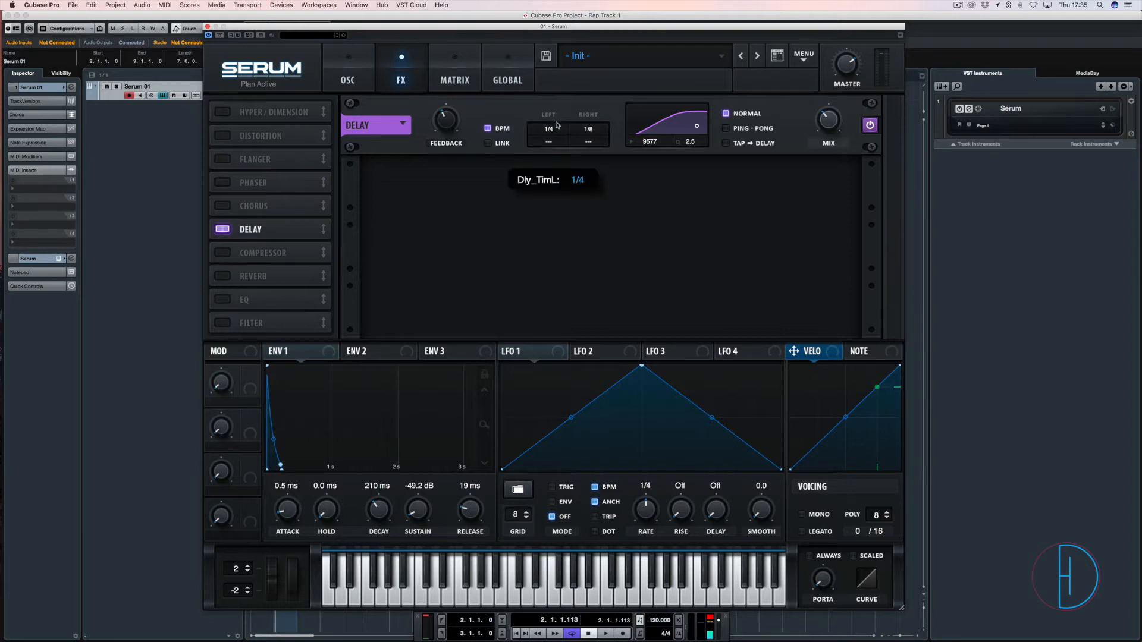
{"action": "key", "text": "space"}
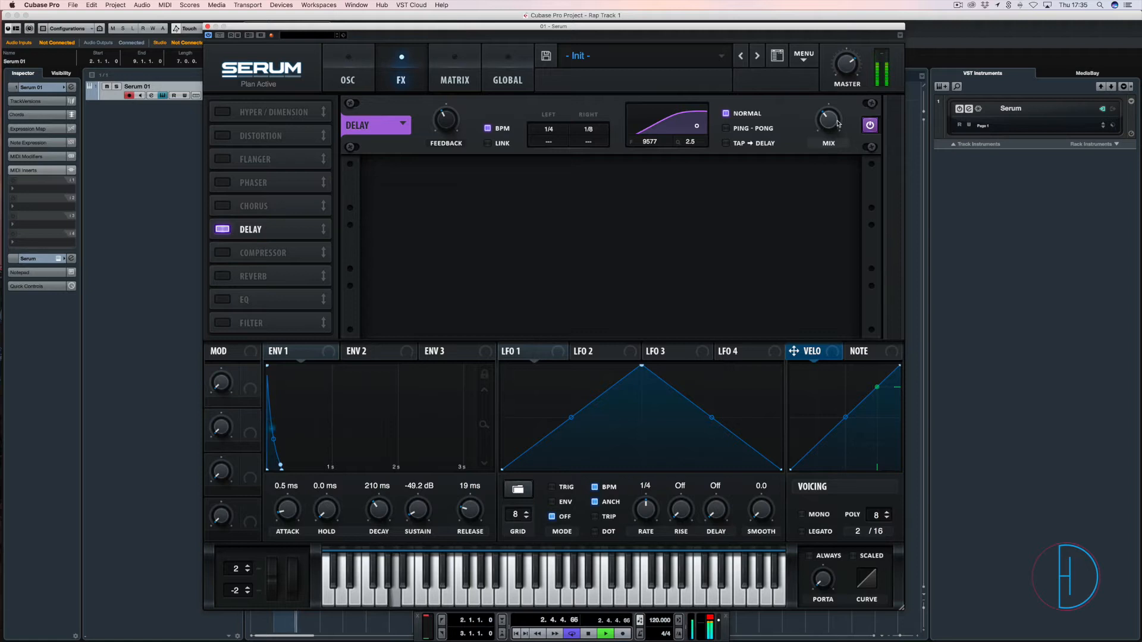
{"action": "left_click_drag", "start_coordinate": [842, 93], "coordinate": [842, 119]}
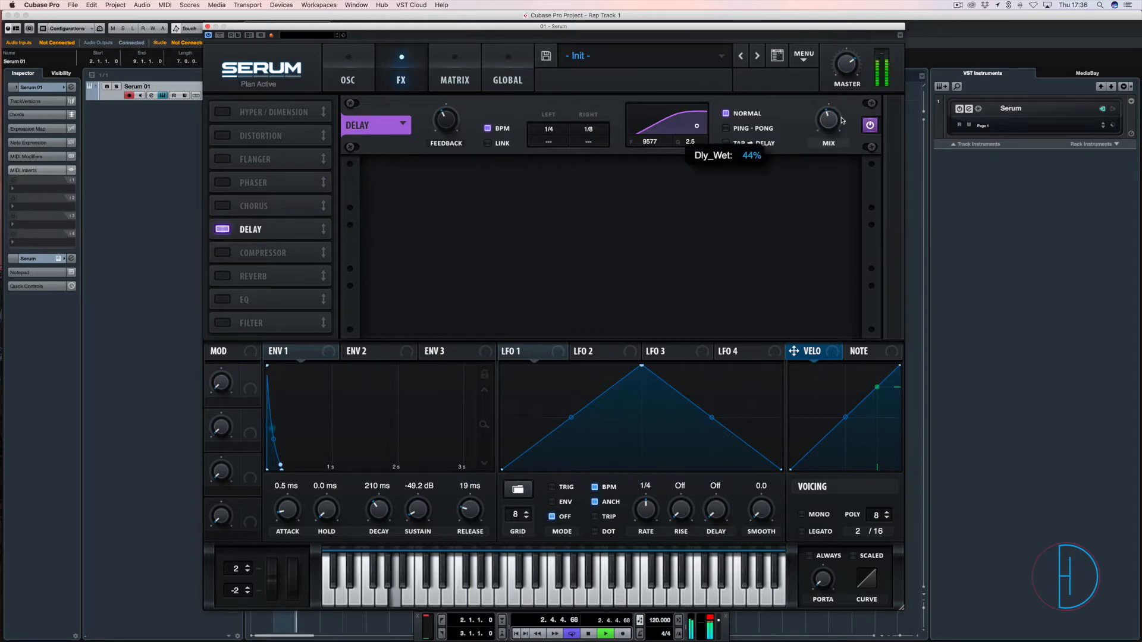
{"action": "left_click_drag", "start_coordinate": [696, 126], "coordinate": [692, 129]}
{"action": "key", "text": "space"}
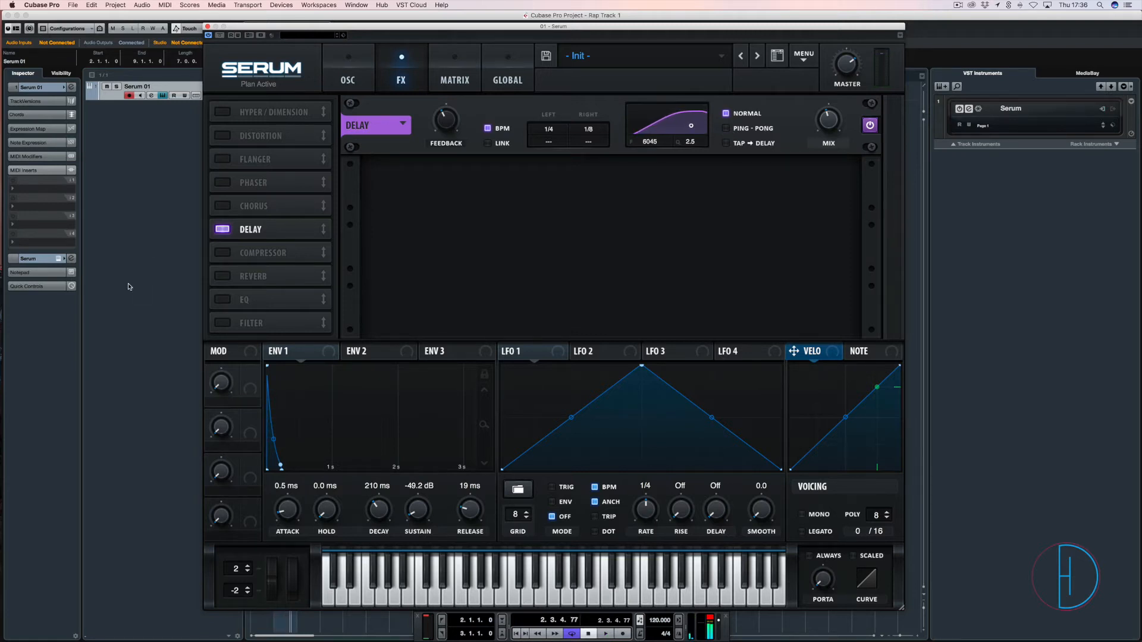
Enable the EQ effect, cut the low-shelf gain, and boost the high-shelf gain while the loop plays
{"action": "left_click", "coordinate": [222, 300]}
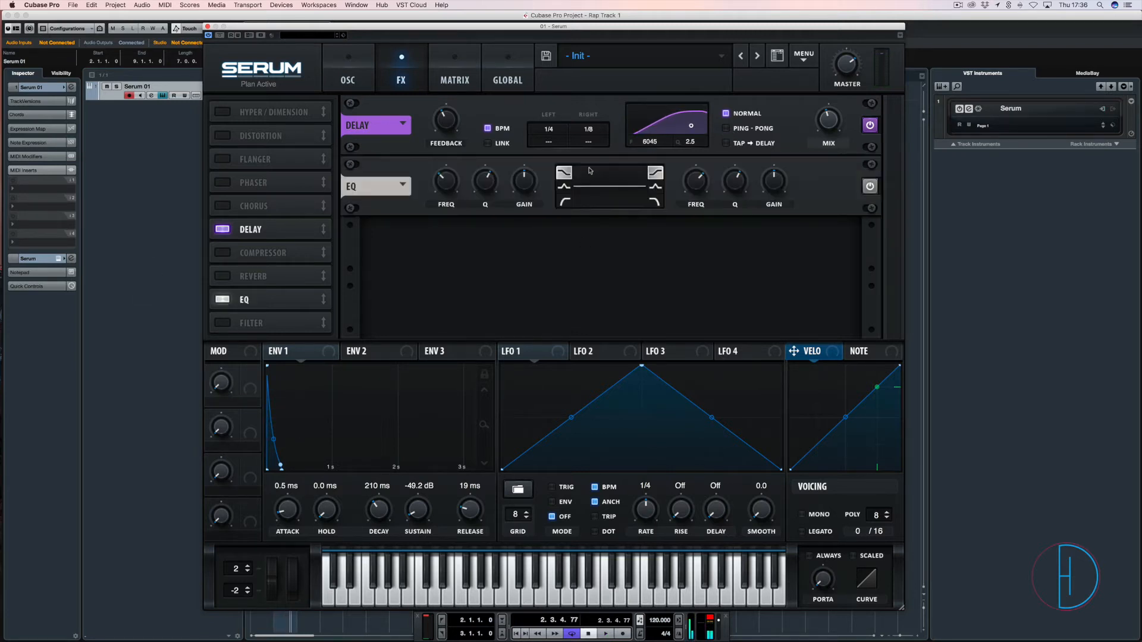
{"action": "left_click_drag", "start_coordinate": [531, 181], "coordinate": [531, 205]}
{"action": "key", "text": "space"}
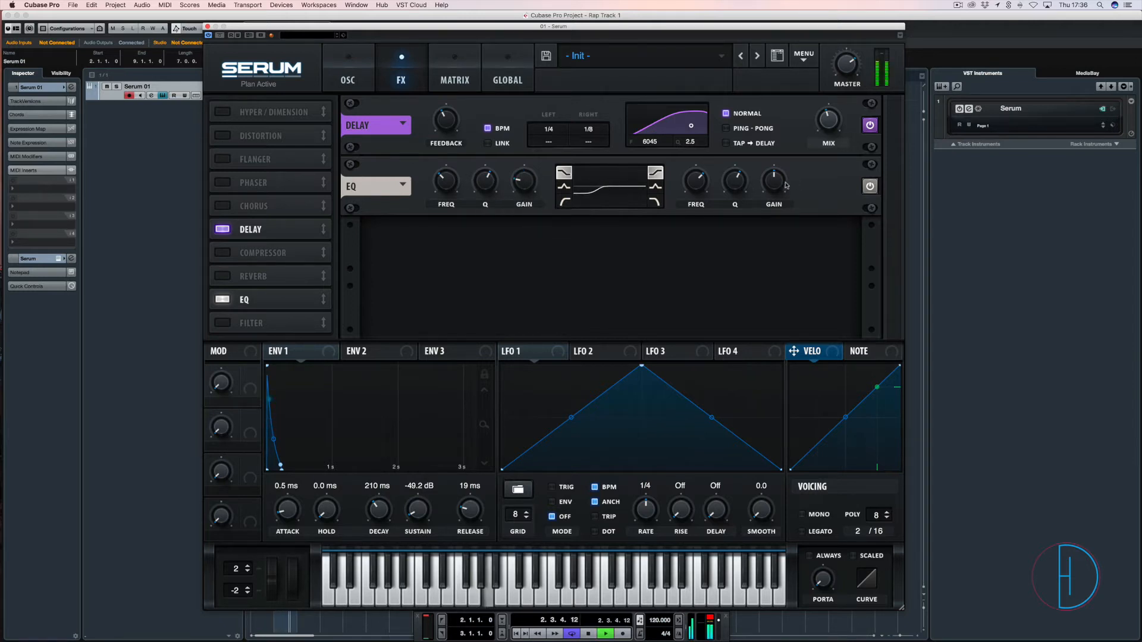
{"action": "mouse_move", "coordinate": [773, 182]}
{"action": "left_mouse_down"}
{"action": "mouse_move", "coordinate": [727, 196]}
{"action": "mouse_move", "coordinate": [786, 196]}
{"action": "left_mouse_up"}
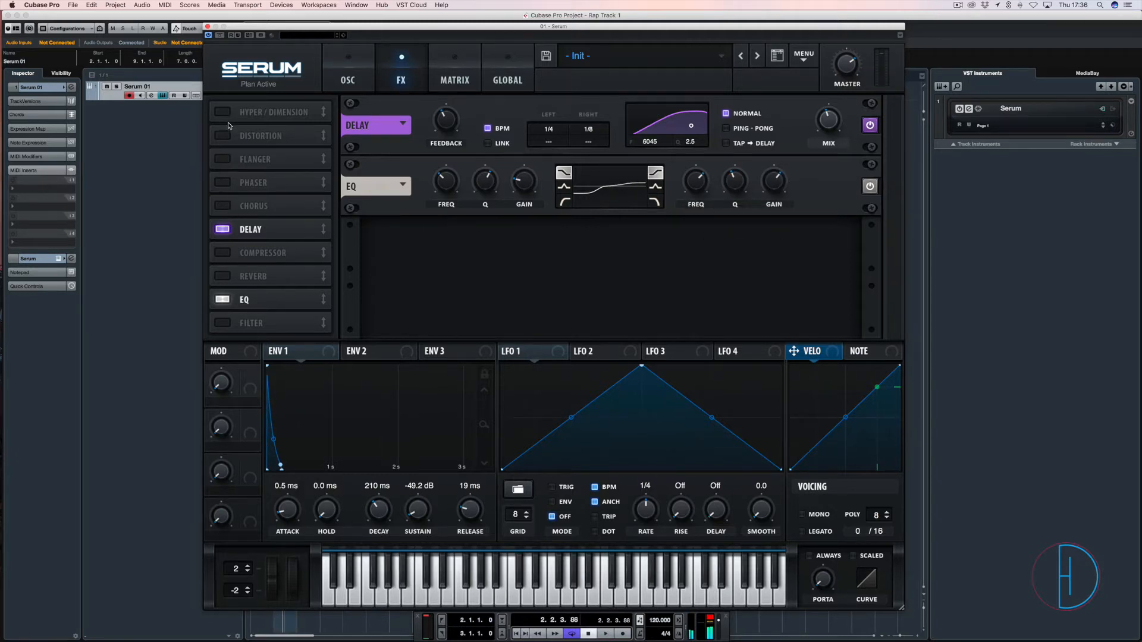
Enable the Distortion effect and move the EQ ahead of the Delay in the effects chain
{"action": "left_click", "coordinate": [222, 136]}
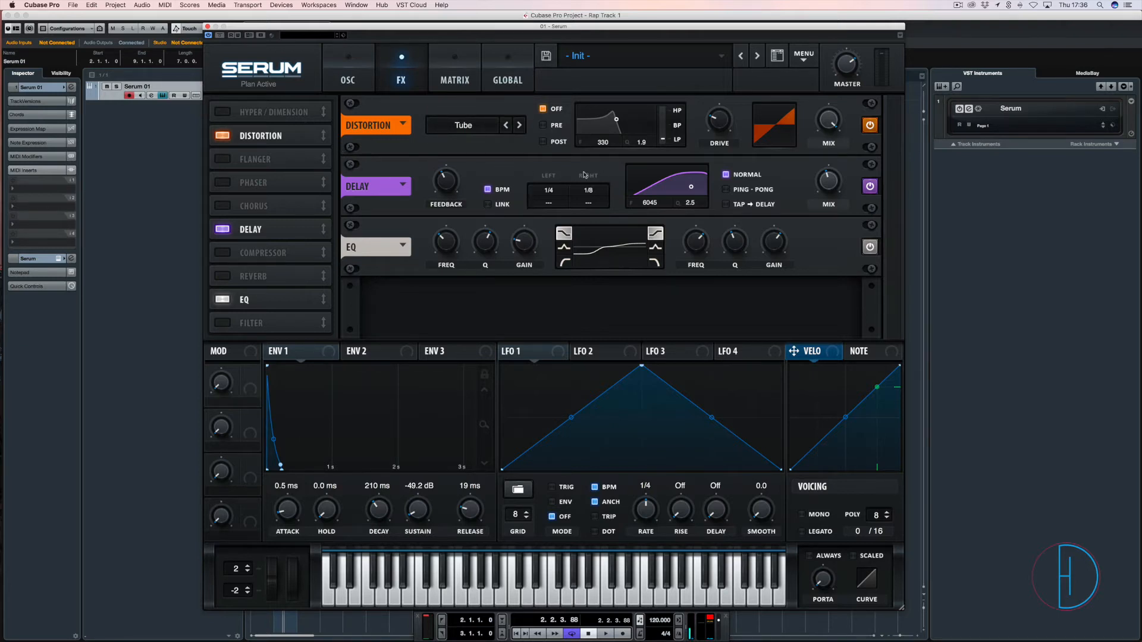
{"action": "left_click_drag", "start_coordinate": [317, 300], "coordinate": [282, 236]}
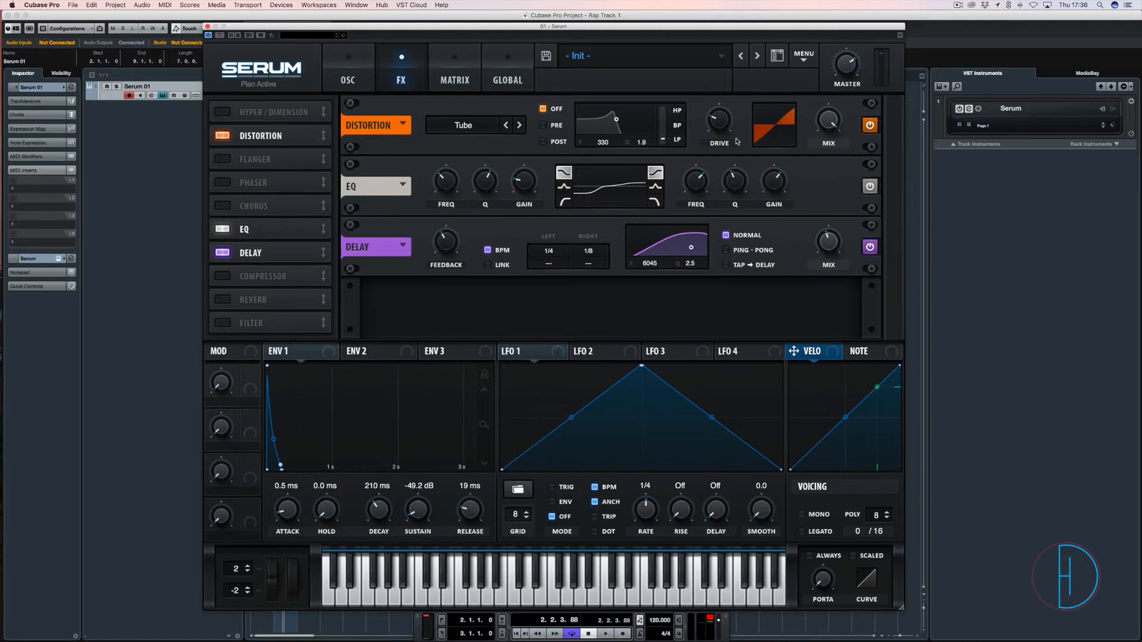
Use the Tube distortion type, raise its drive to 100% and audition the loop
{"action": "left_click", "coordinate": [459, 128]}
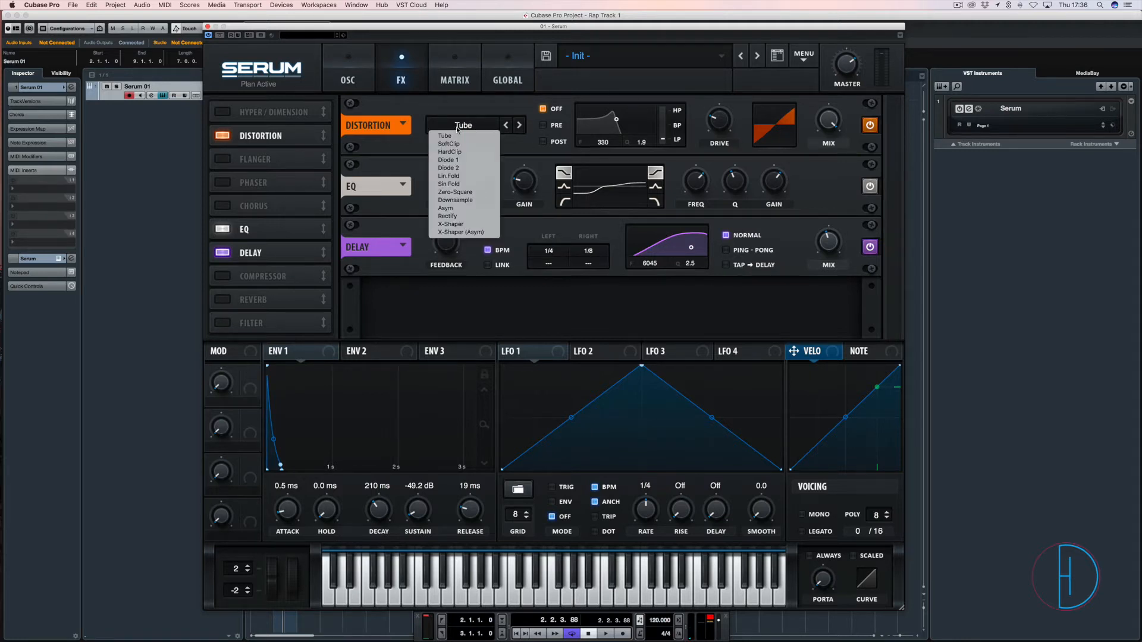
{"action": "left_click", "coordinate": [445, 136]}
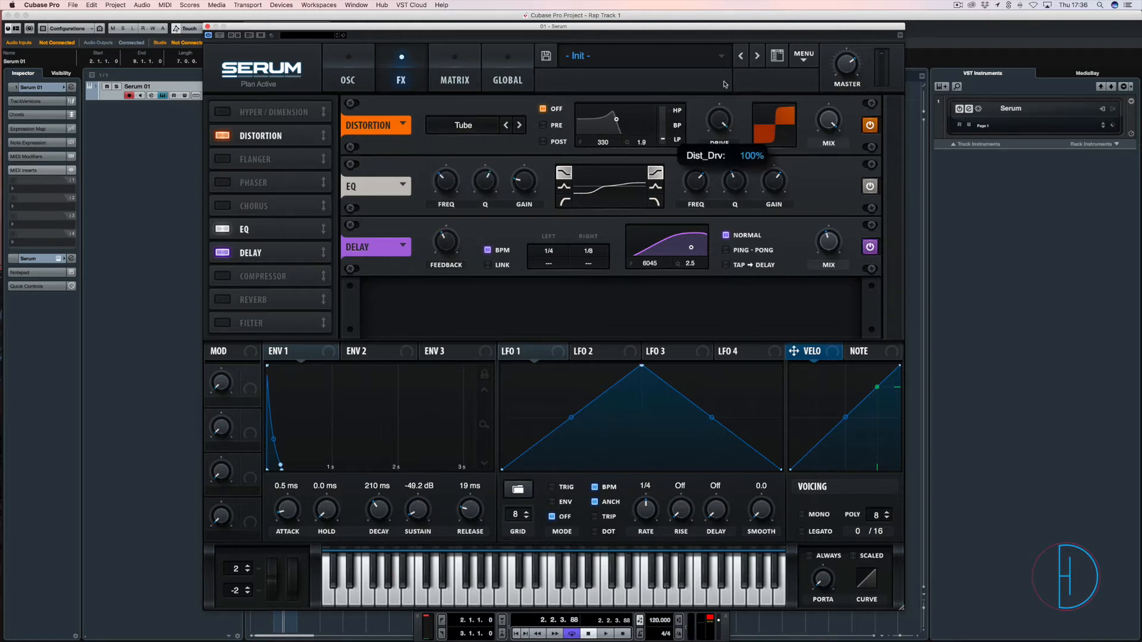
{"action": "key", "text": "space"}
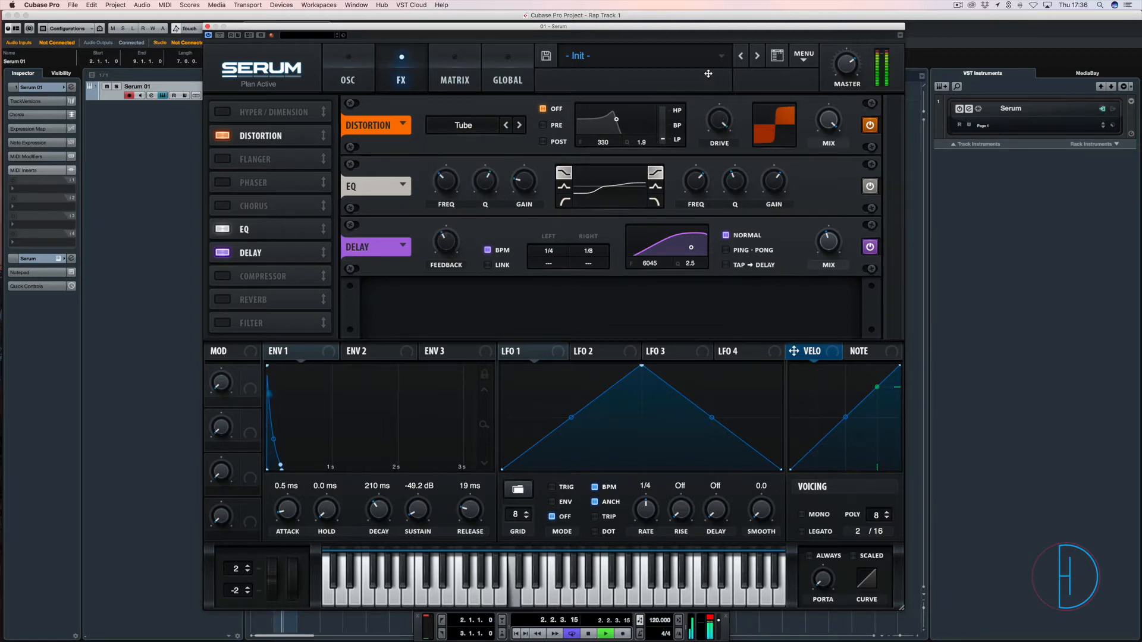
Adjust the band-pass filter's cutoff while the loop plays and stop playback
{"action": "mouse_move", "coordinate": [847, 69]}
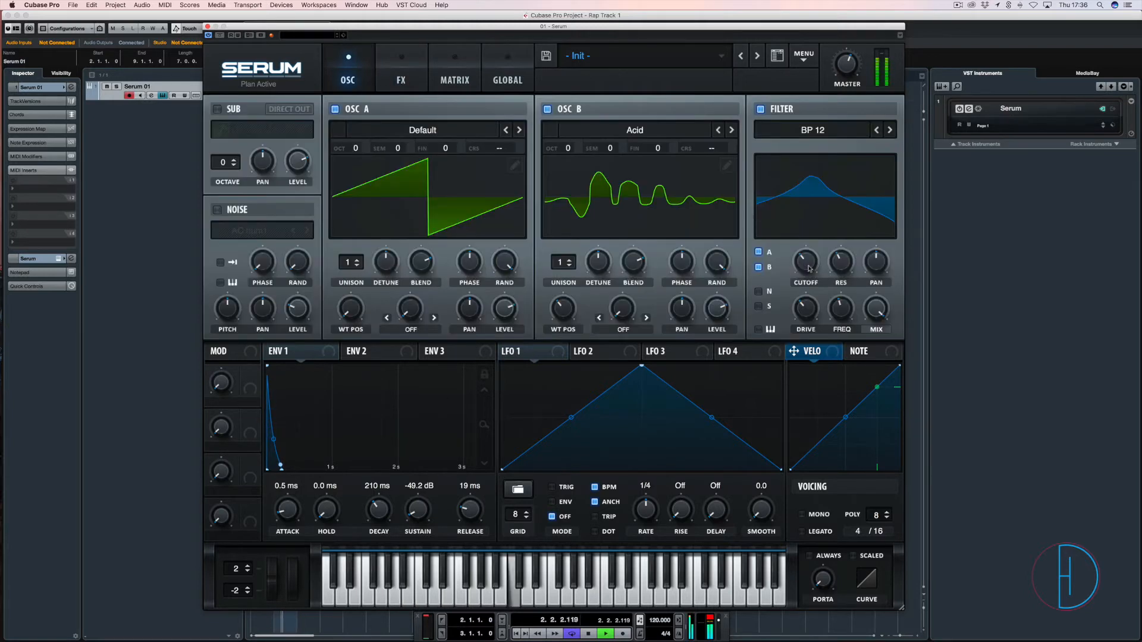
{"action": "mouse_move", "coordinate": [809, 254]}
{"action": "mouse_move", "coordinate": [809, 254]}
{"action": "left_mouse_down"}
{"action": "mouse_move", "coordinate": [808, 284]}
{"action": "mouse_move", "coordinate": [809, 262]}
{"action": "left_mouse_up"}
{"action": "key", "text": "space"}
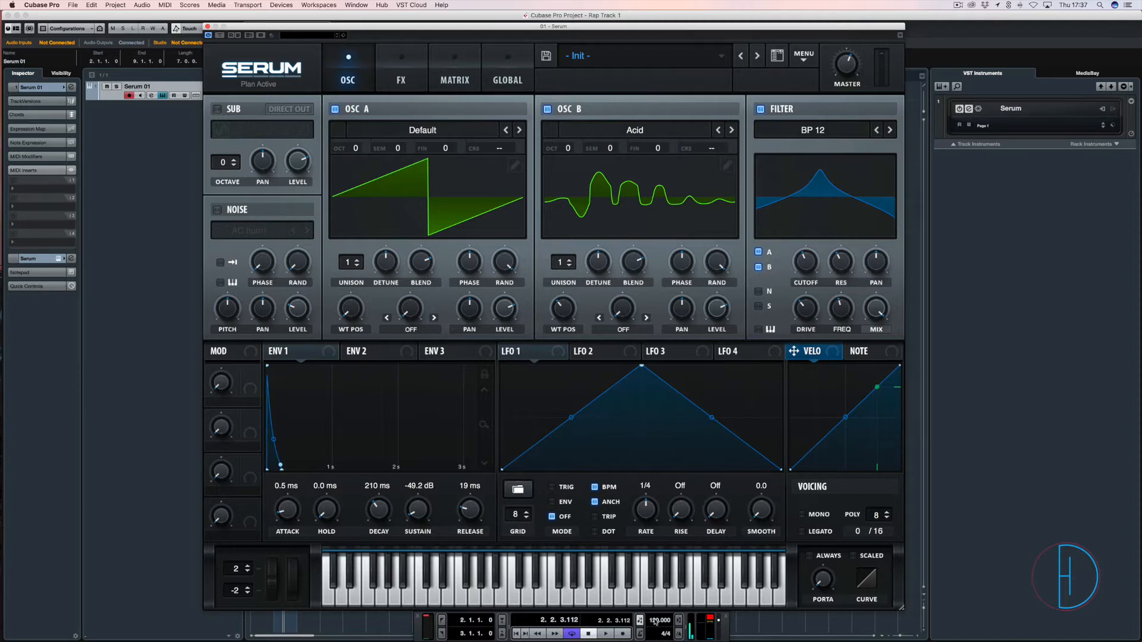
Try a project tempo of 144 BPM and sweep the filter cutoff while the loop plays
{"action": "left_click_drag", "start_coordinate": [656, 621], "coordinate": [665, 591]}
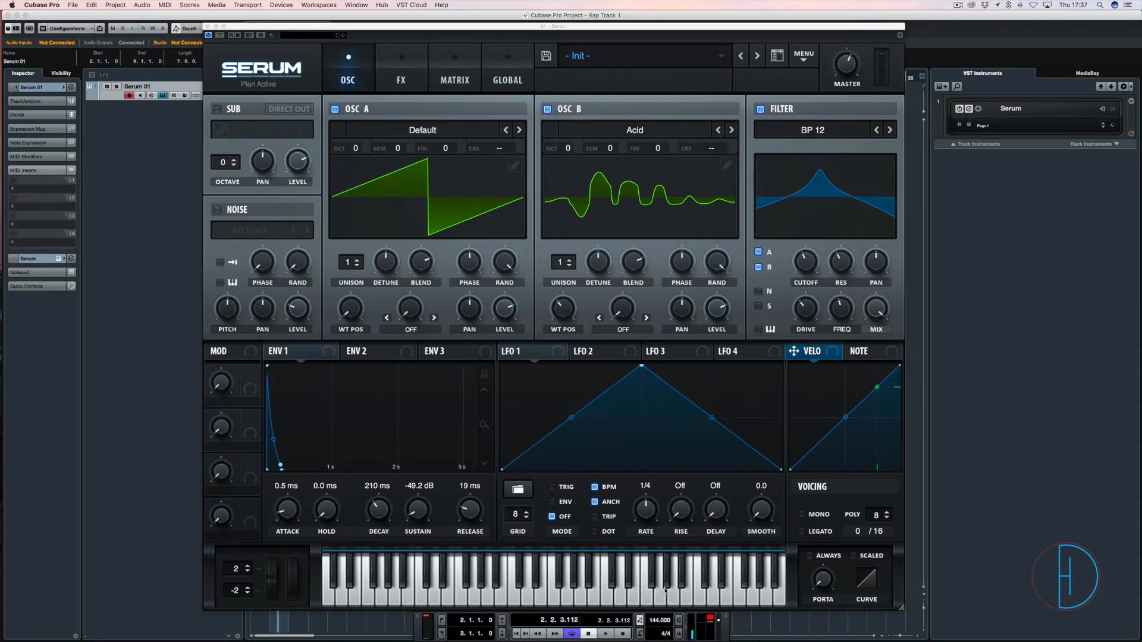
{"action": "key", "text": "space"}
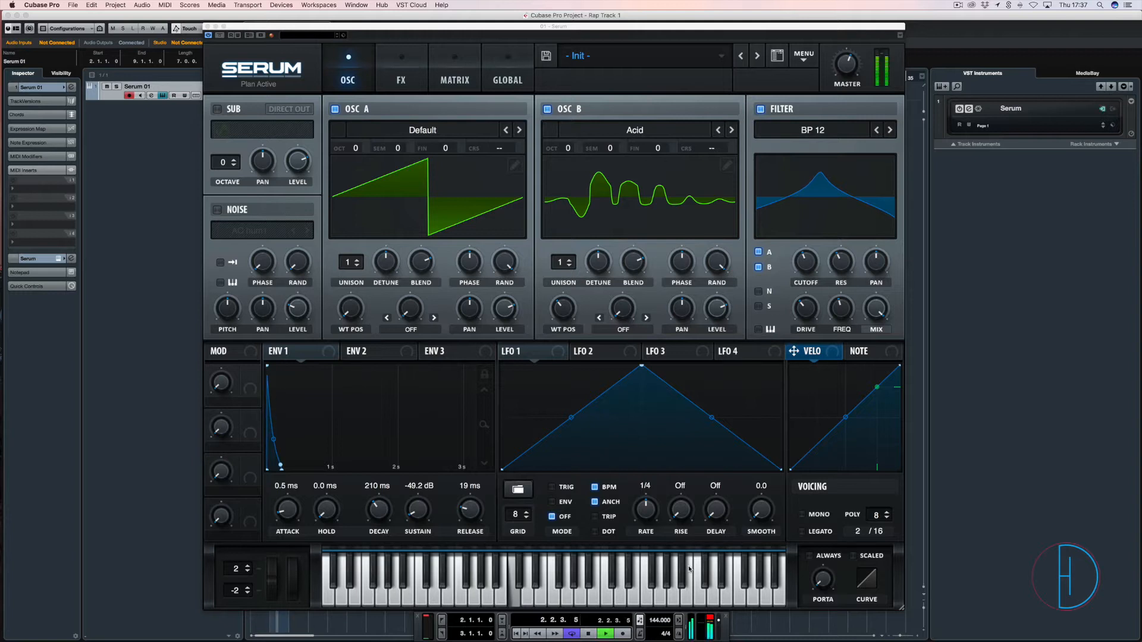
{"action": "left_click_drag", "start_coordinate": [805, 262], "coordinate": [805, 283]}
{"action": "key", "text": "space"}
Set the project tempo to 137 BPM and lower the filter cutoff while auditioning the loop
{"action": "left_click_drag", "start_coordinate": [655, 622], "coordinate": [655, 632]}
{"action": "key", "text": "space"}
{"action": "mouse_move", "coordinate": [806, 261]}
{"action": "left_mouse_down"}
{"action": "mouse_move", "coordinate": [808, 229]}
{"action": "mouse_move", "coordinate": [810, 277]}
{"action": "left_mouse_up"}
{"action": "key", "text": "space"}
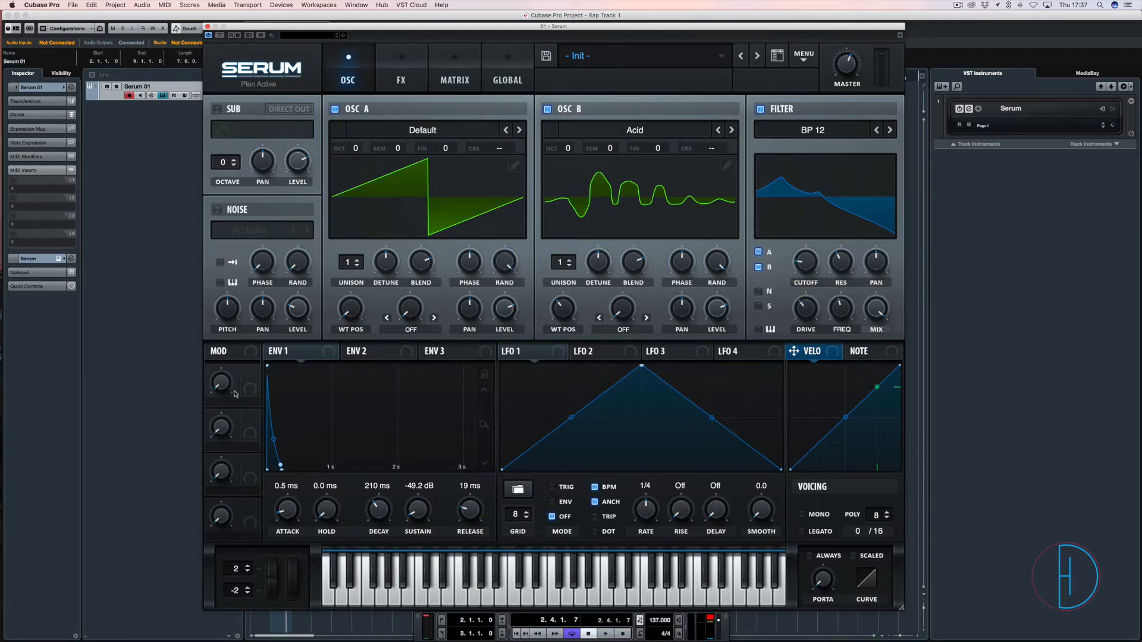
Assign Macro 1 to the filter cutoff and sweep the macro up to 100% to test it
{"action": "left_click_drag", "start_coordinate": [251, 374], "coordinate": [809, 267]}
{"action": "left_click_drag", "start_coordinate": [227, 391], "coordinate": [236, 218]}
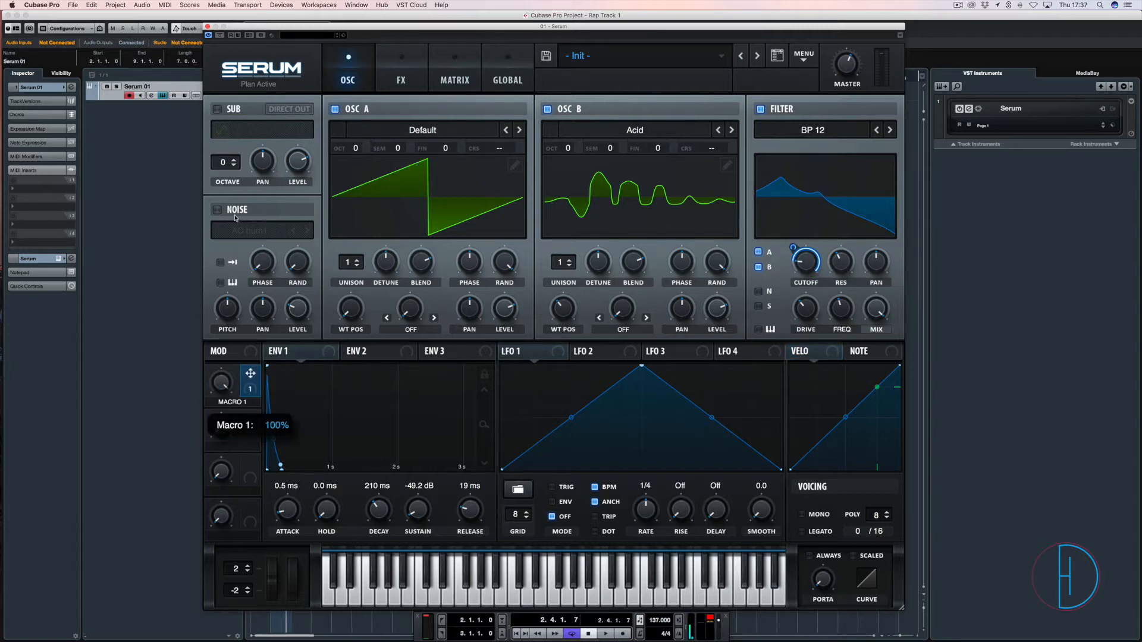
{"action": "left_click_drag", "start_coordinate": [226, 442], "coordinate": [227, 461]}
{"action": "key", "text": "space"}
{"action": "left_click_drag", "start_coordinate": [226, 389], "coordinate": [230, 314]}
{"action": "key", "text": "space"}
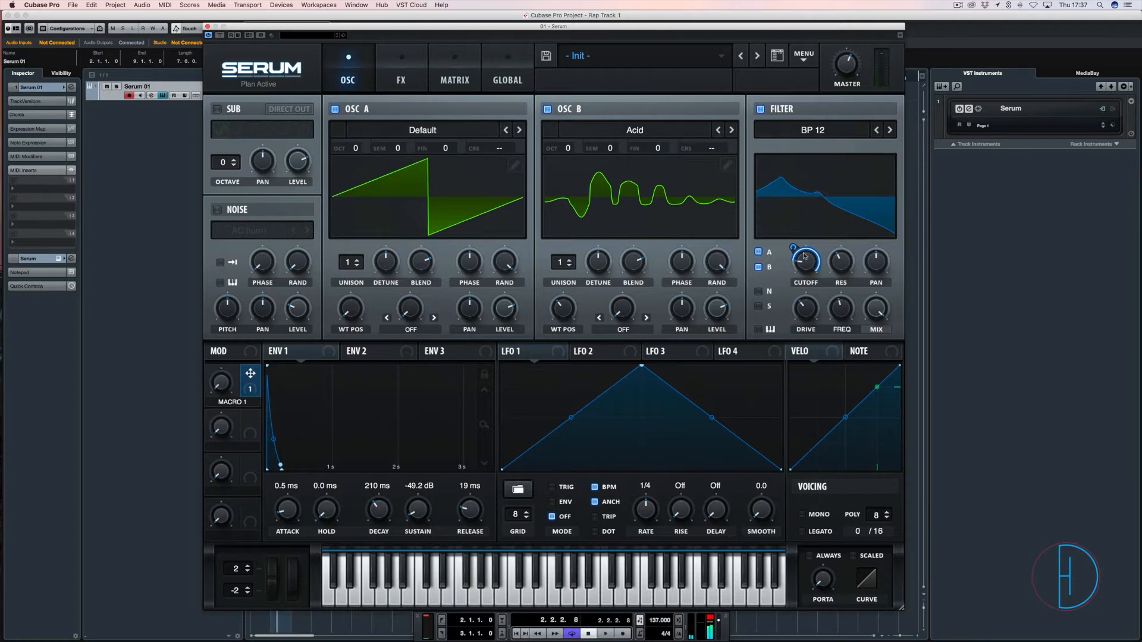
Adjust Macro 1's modulation range on the lowered filter cutoff while sweeping it over the loop, ending with the macro at 0%
{"action": "mouse_move", "coordinate": [794, 249]}
{"action": "left_click_drag", "start_coordinate": [794, 249], "coordinate": [793, 264]}
{"action": "key", "text": "space"}
{"action": "mouse_move", "coordinate": [220, 389]}
{"action": "left_mouse_down"}
{"action": "mouse_move", "coordinate": [241, 292]}
{"action": "mouse_move", "coordinate": [233, 398]}
{"action": "left_mouse_up"}
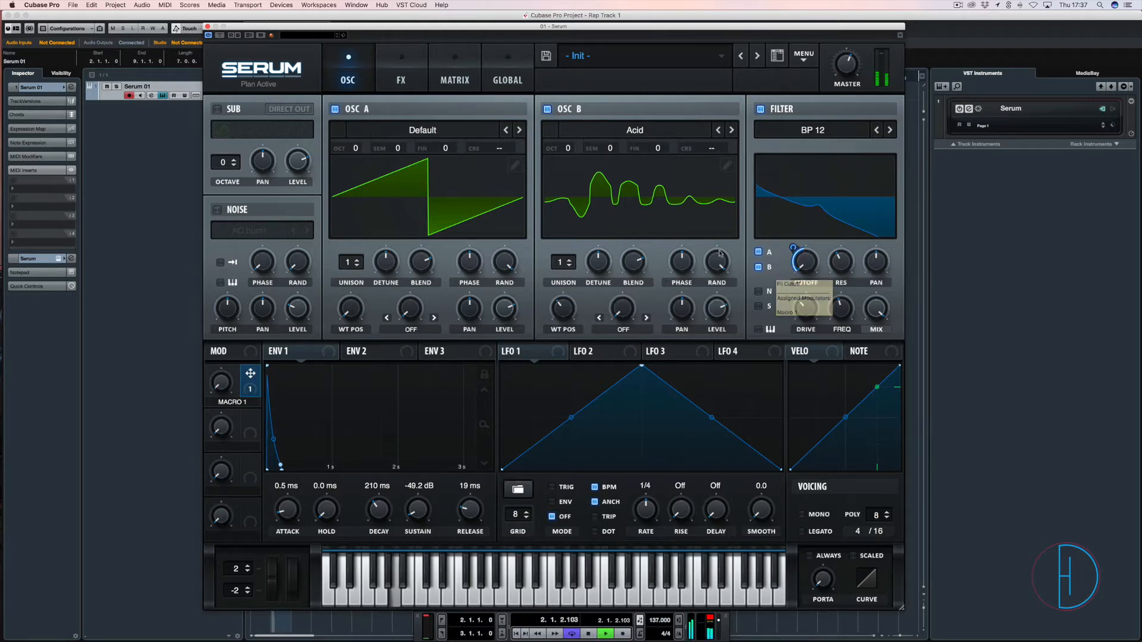
{"action": "left_click_drag", "start_coordinate": [219, 391], "coordinate": [219, 315]}
{"action": "left_click_drag", "start_coordinate": [793, 248], "coordinate": [793, 233]}
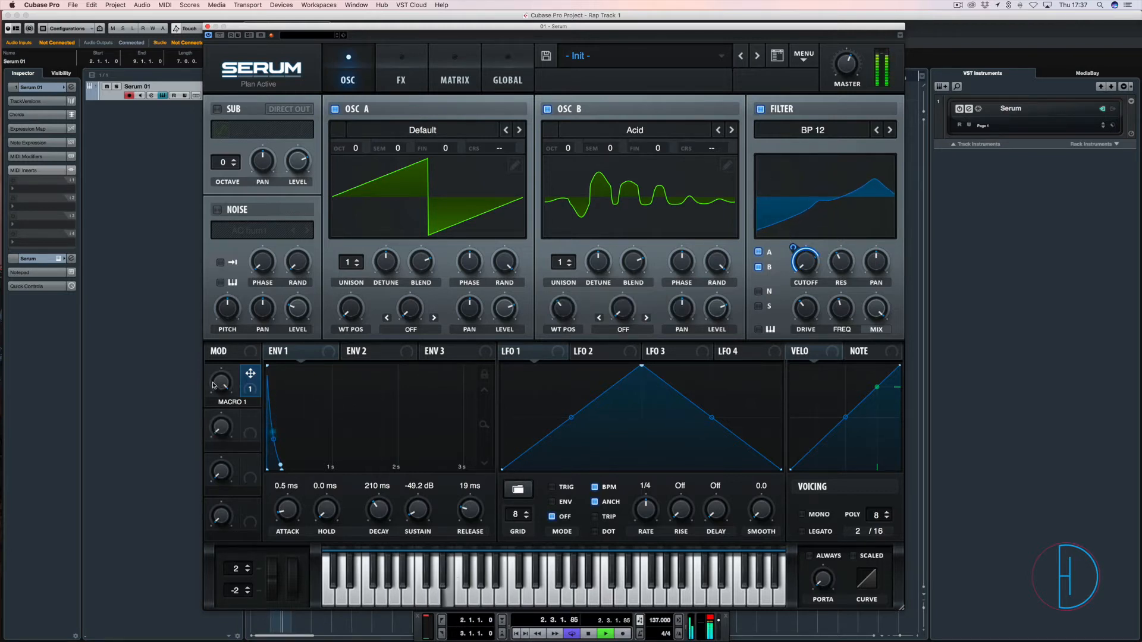
{"action": "left_click_drag", "start_coordinate": [220, 382], "coordinate": [213, 486]}
{"action": "key", "text": "space"}
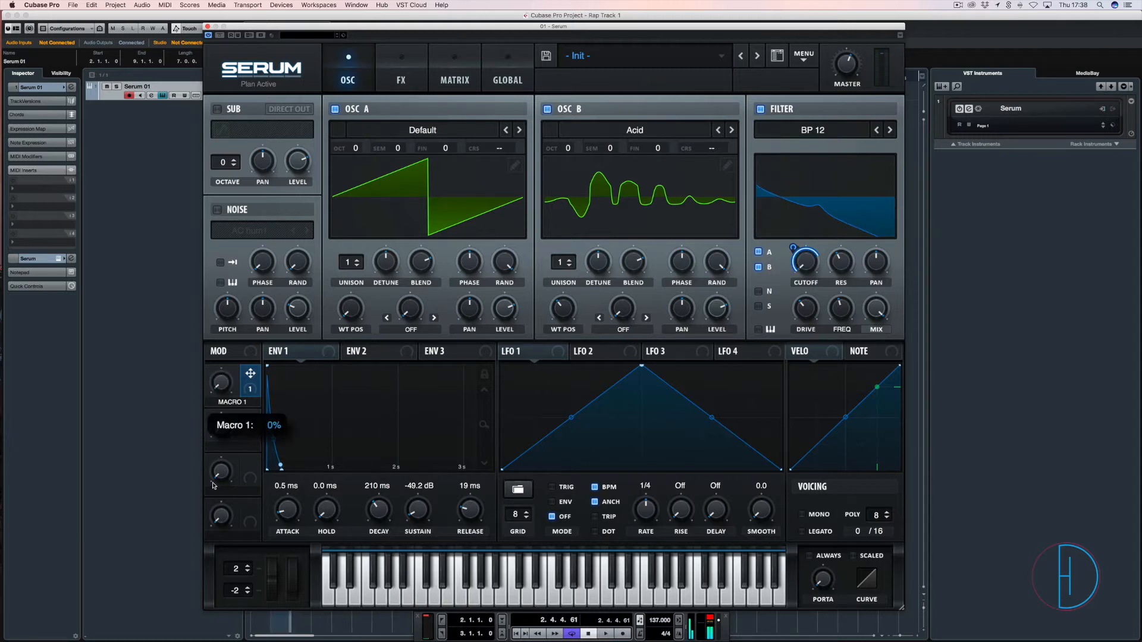
Rename Macro 1 as Acid Control
{"action": "double_click", "coordinate": [234, 403]}
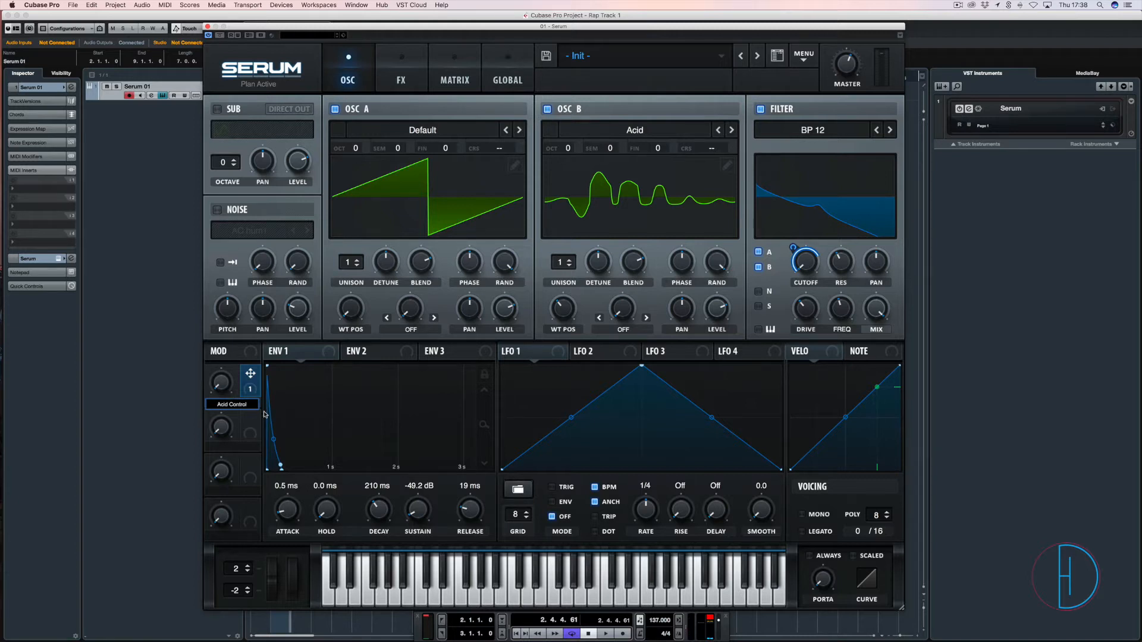
{"action": "key", "text": "Return"}
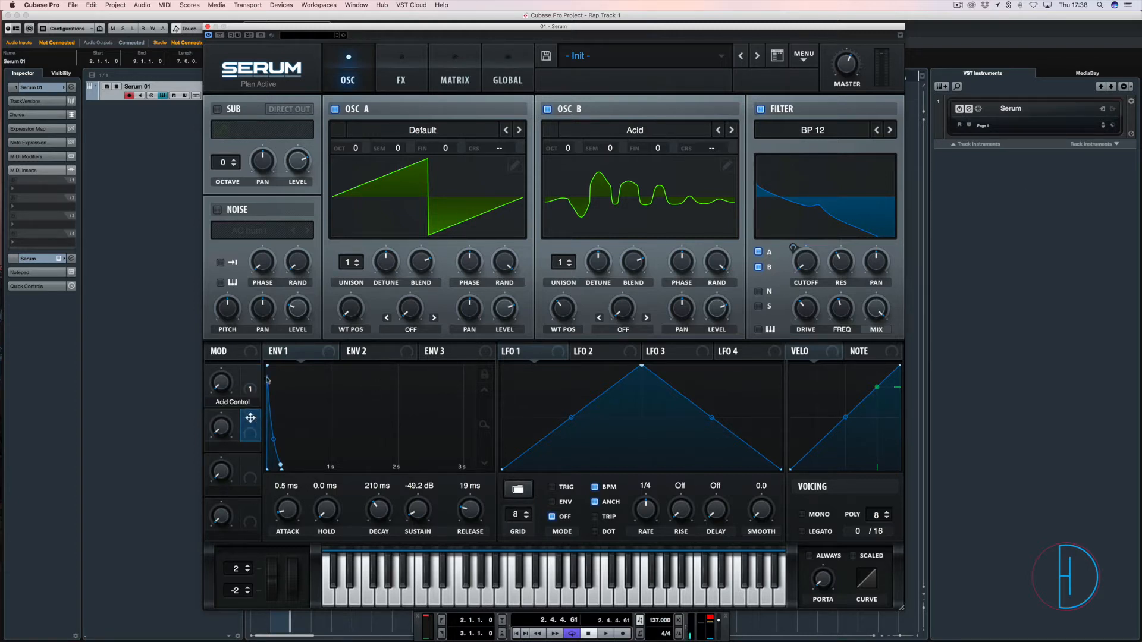
Assign the Acid Control macro to the filter resonance and adjust the base resonance and modulation amount
{"action": "left_click_drag", "start_coordinate": [250, 373], "coordinate": [833, 256]}
{"action": "mouse_move", "coordinate": [838, 263]}
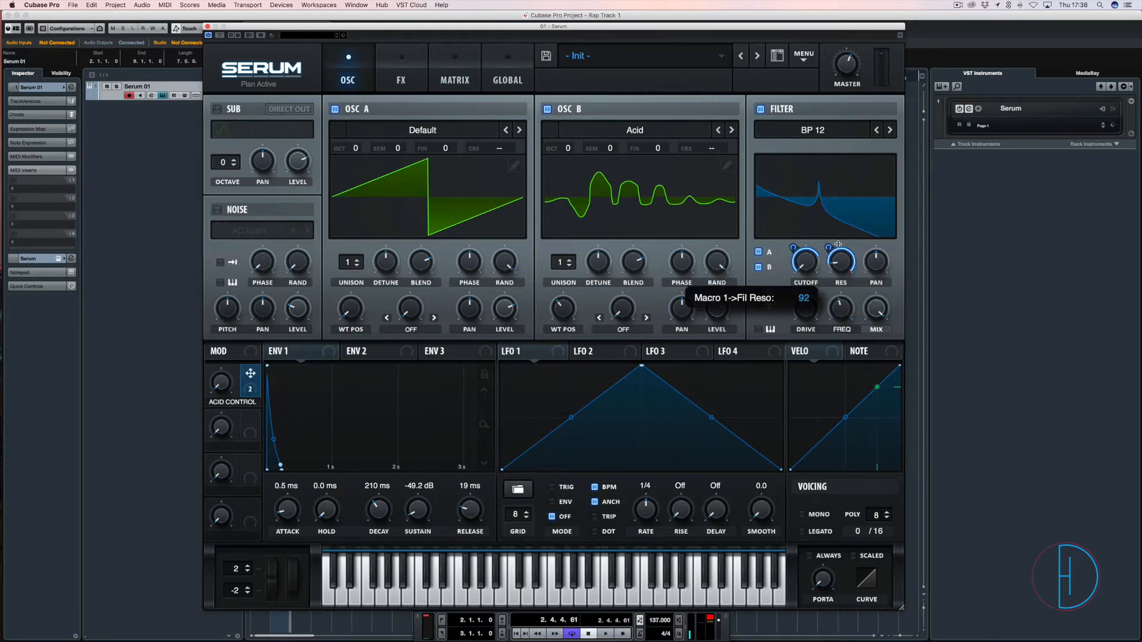
{"action": "mouse_move", "coordinate": [837, 264]}
{"action": "left_mouse_down"}
{"action": "mouse_move", "coordinate": [848, 212]}
{"action": "mouse_move", "coordinate": [826, 260]}
{"action": "left_mouse_up"}
{"action": "left_click_drag", "start_coordinate": [828, 320], "coordinate": [830, 323]}
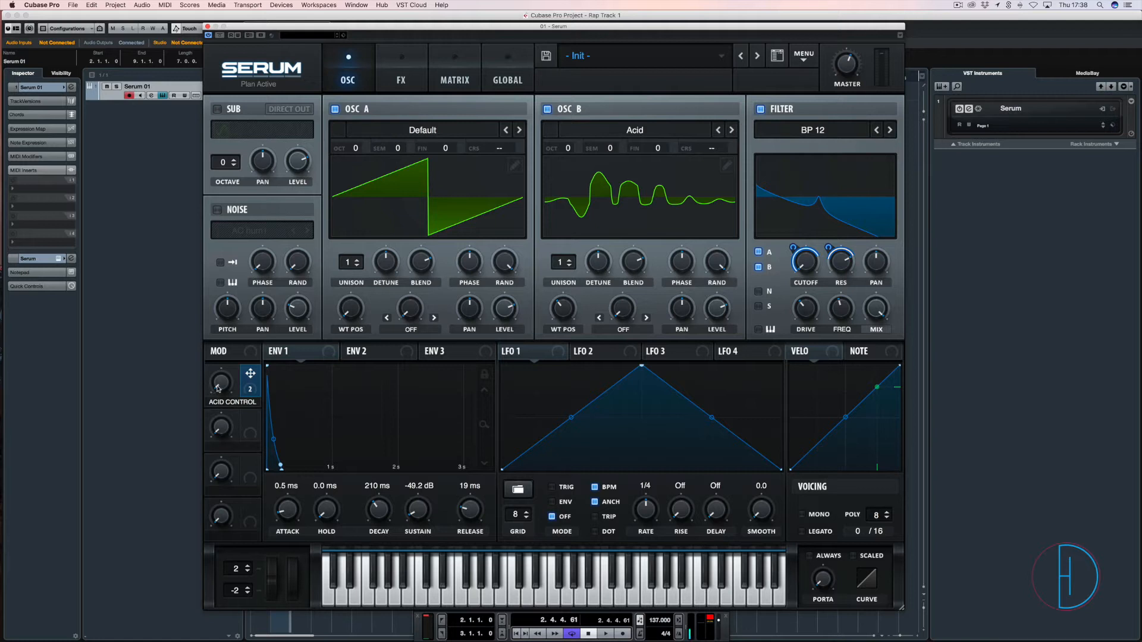
Refine the filter resonance and its macro modulation amount while sweeping Acid Control over the playing loop
{"action": "key", "text": "space"}
{"action": "left_click_drag", "start_coordinate": [217, 389], "coordinate": [238, 302]}
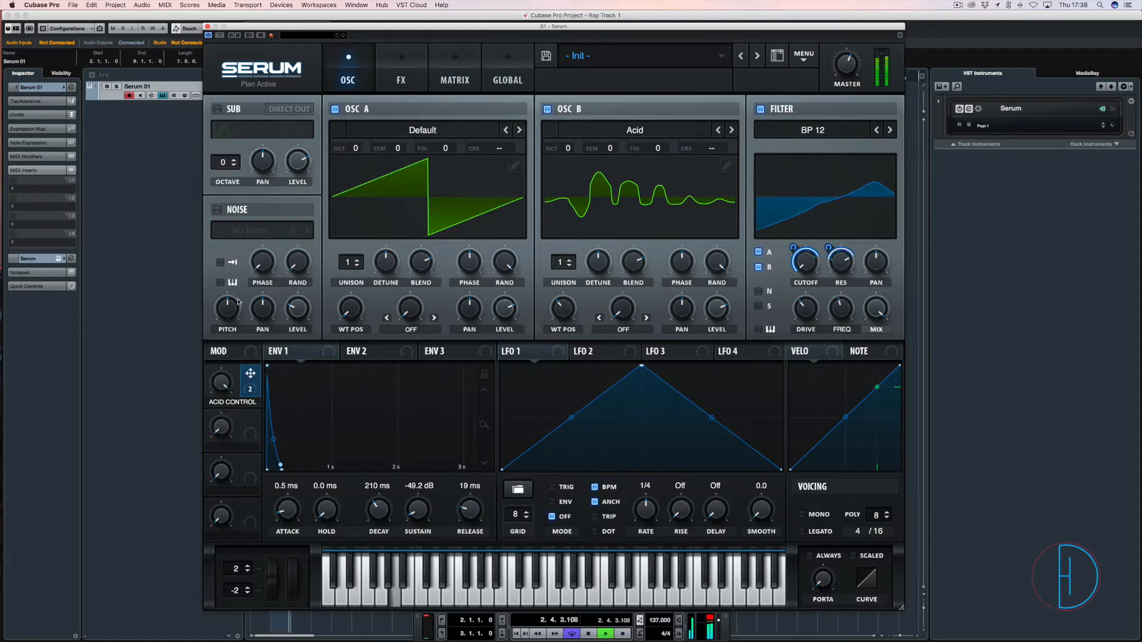
{"action": "mouse_move", "coordinate": [828, 247]}
{"action": "left_mouse_down"}
{"action": "mouse_move", "coordinate": [832, 221]}
{"action": "mouse_move", "coordinate": [837, 289]}
{"action": "mouse_move", "coordinate": [830, 228]}
{"action": "left_mouse_up"}
{"action": "left_click_drag", "start_coordinate": [215, 385], "coordinate": [218, 476]}
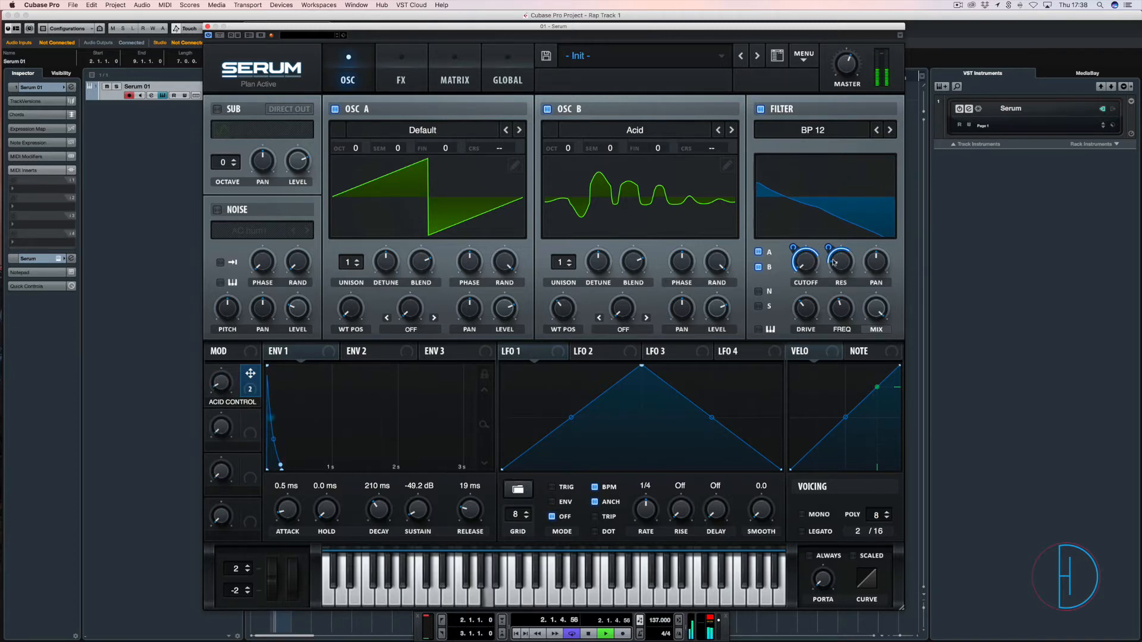
{"action": "left_click_drag", "start_coordinate": [839, 255], "coordinate": [828, 255]}
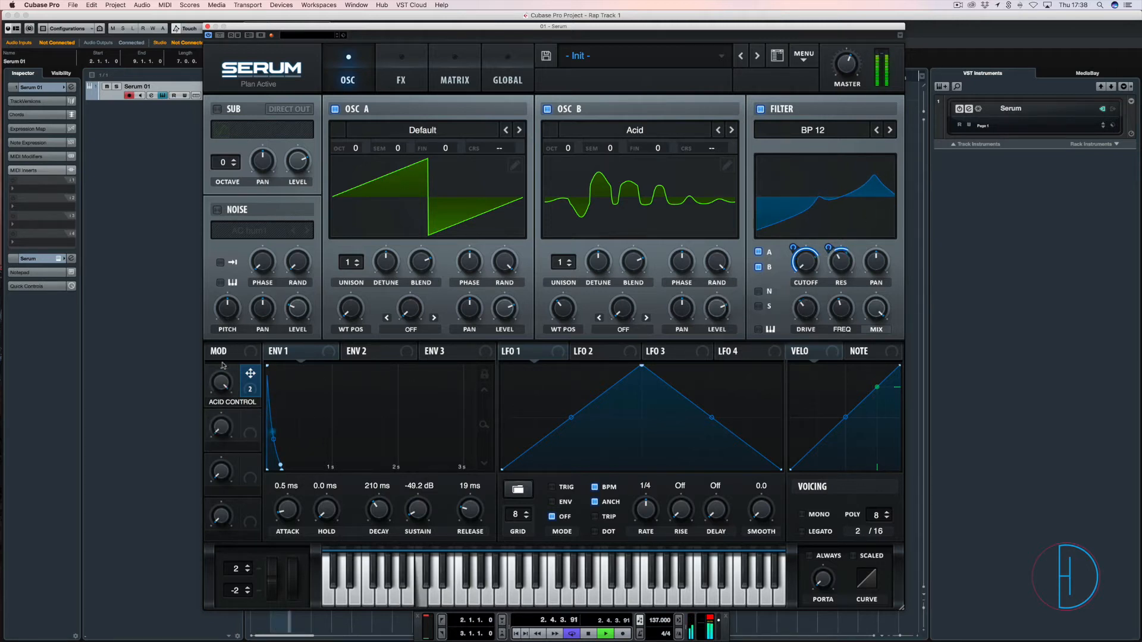
{"action": "left_click_drag", "start_coordinate": [220, 383], "coordinate": [220, 393]}
{"action": "key", "text": "space"}
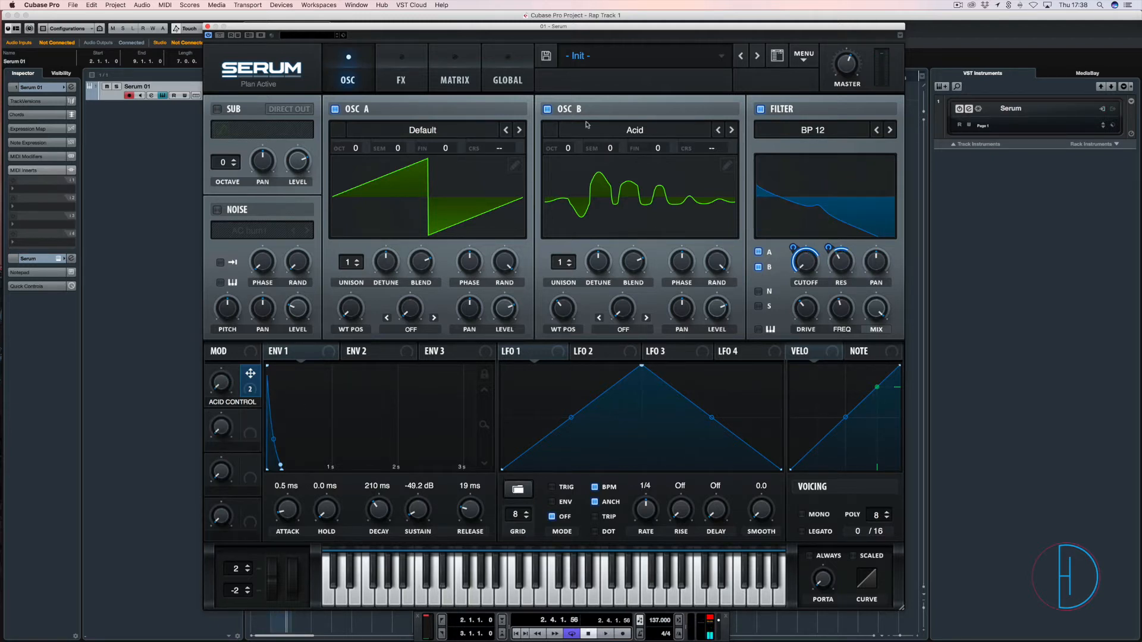
Compare the distortion drive at 67% and at a higher setting while sweeping Acid Control over the loop
{"action": "left_click", "coordinate": [389, 60]}
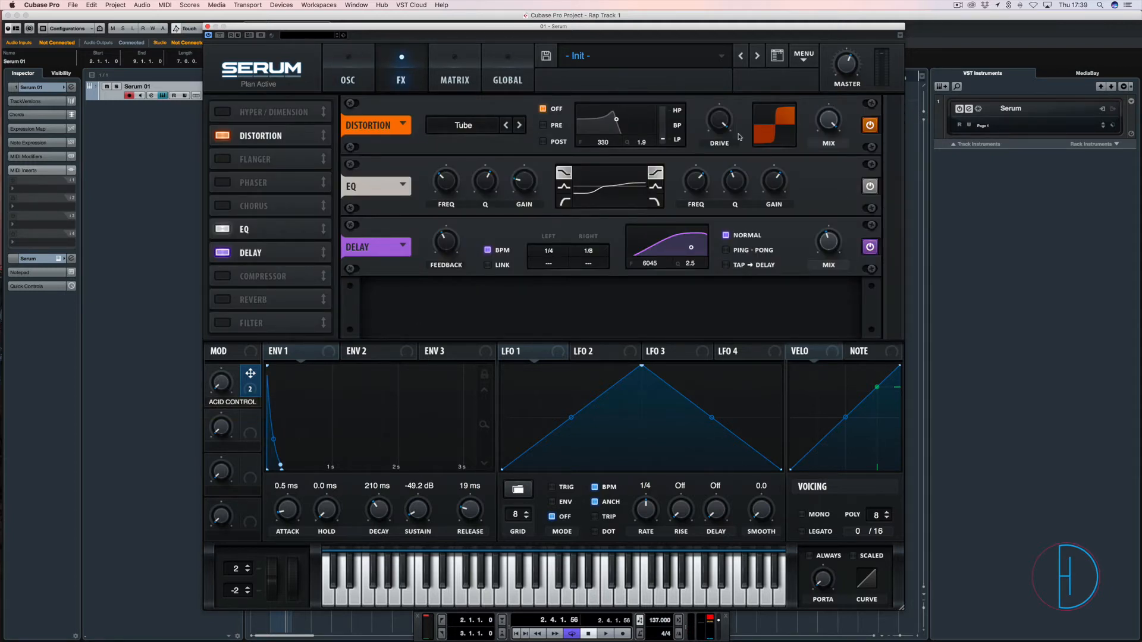
{"action": "left_click_drag", "start_coordinate": [735, 119], "coordinate": [712, 155]}
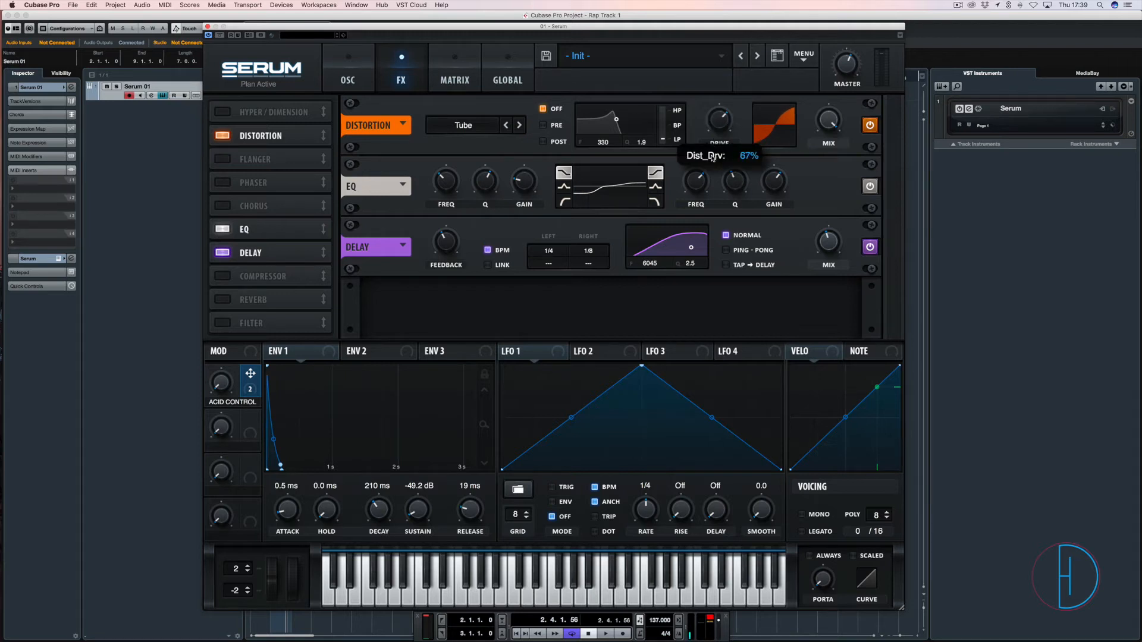
{"action": "key", "text": "space"}
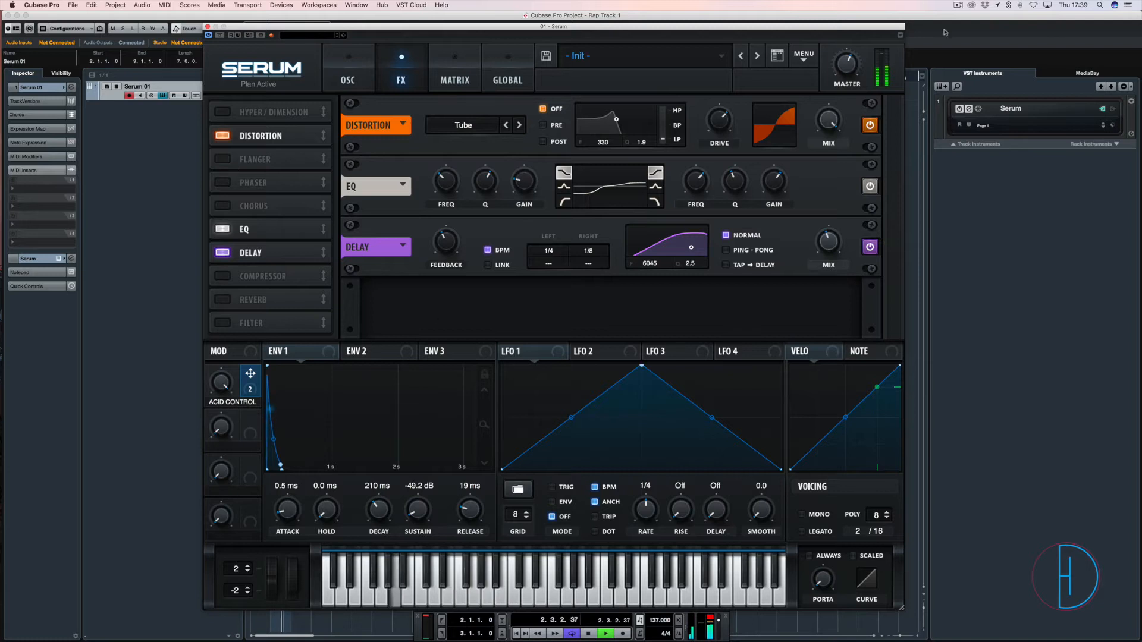
{"action": "left_click_drag", "start_coordinate": [719, 128], "coordinate": [718, 108]}
{"action": "left_click_drag", "start_coordinate": [220, 384], "coordinate": [217, 502]}
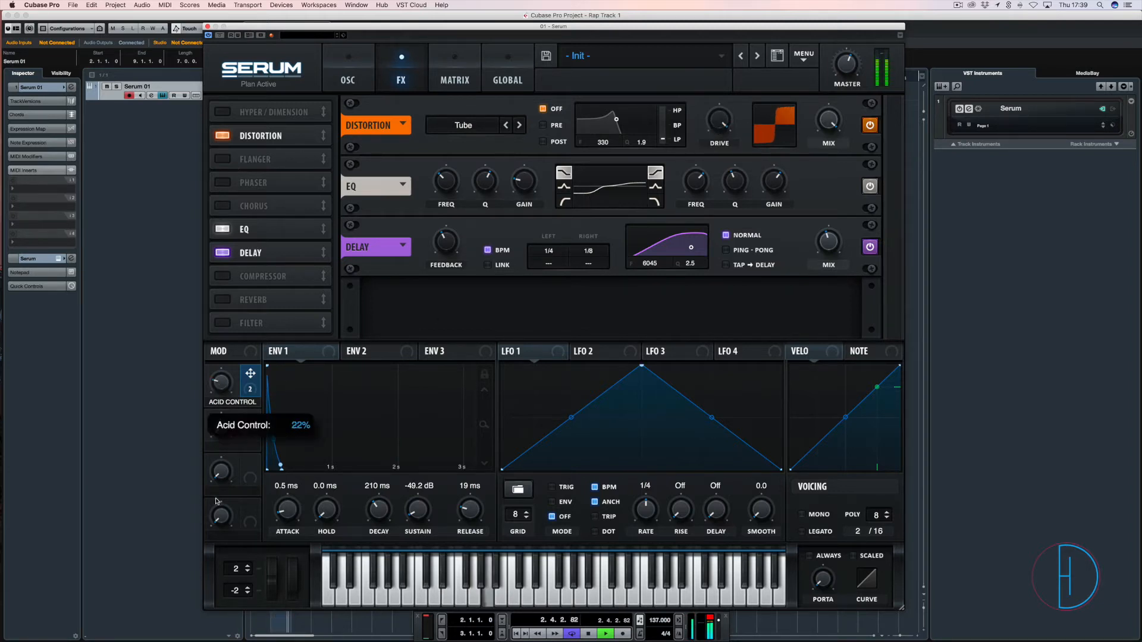
{"action": "mouse_move", "coordinate": [719, 134]}
{"action": "left_mouse_down"}
{"action": "mouse_move", "coordinate": [718, 147]}
{"action": "mouse_move", "coordinate": [717, 129]}
{"action": "left_mouse_up"}
{"action": "key", "text": "space"}
Assign Acid Control to the distortion drive with a modulation amount of 67 and sweep the macro to audition it
{"action": "left_click_drag", "start_coordinate": [249, 383], "coordinate": [718, 122]}
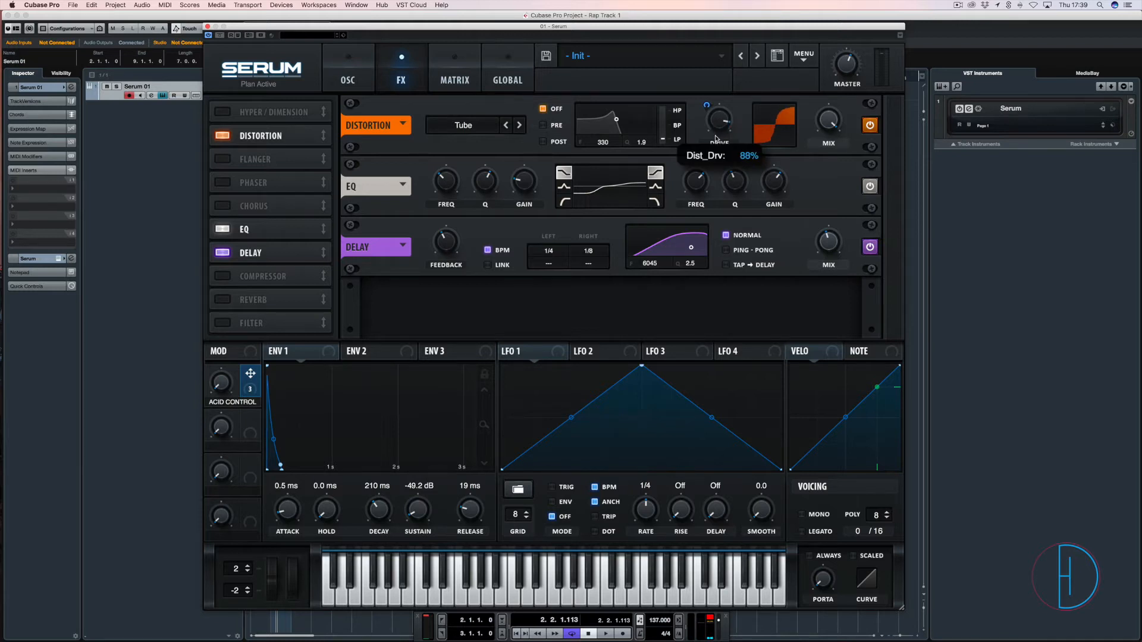
{"action": "left_click_drag", "start_coordinate": [706, 106], "coordinate": [706, 85]}
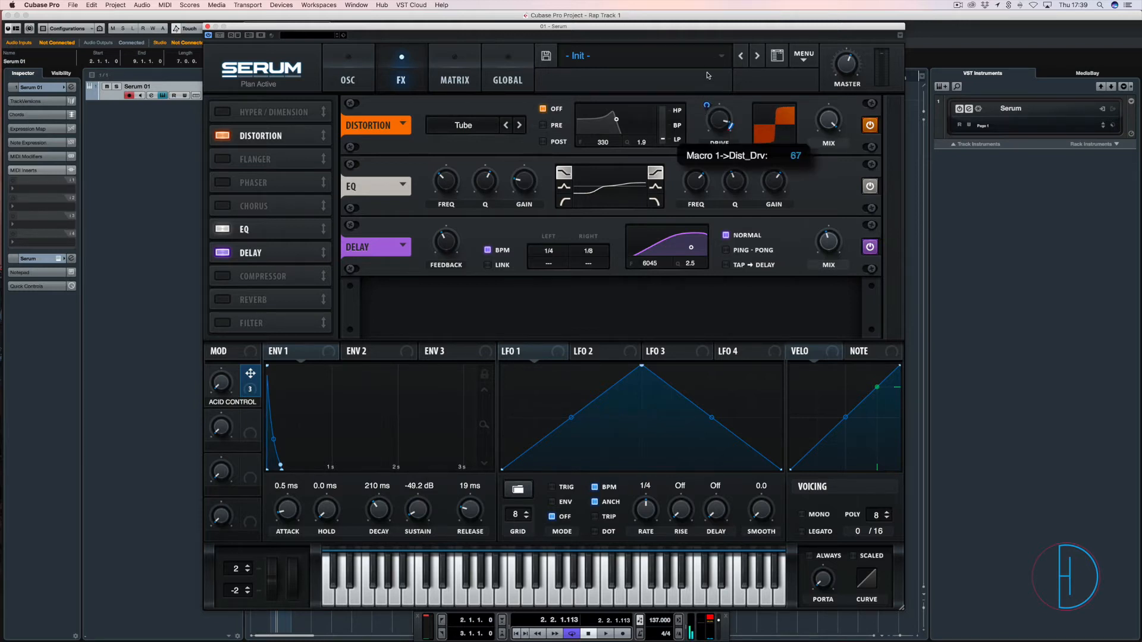
{"action": "left_click_drag", "start_coordinate": [222, 388], "coordinate": [221, 225]}
{"action": "left_click_drag", "start_coordinate": [220, 400], "coordinate": [223, 586]}
{"action": "key", "text": "space"}
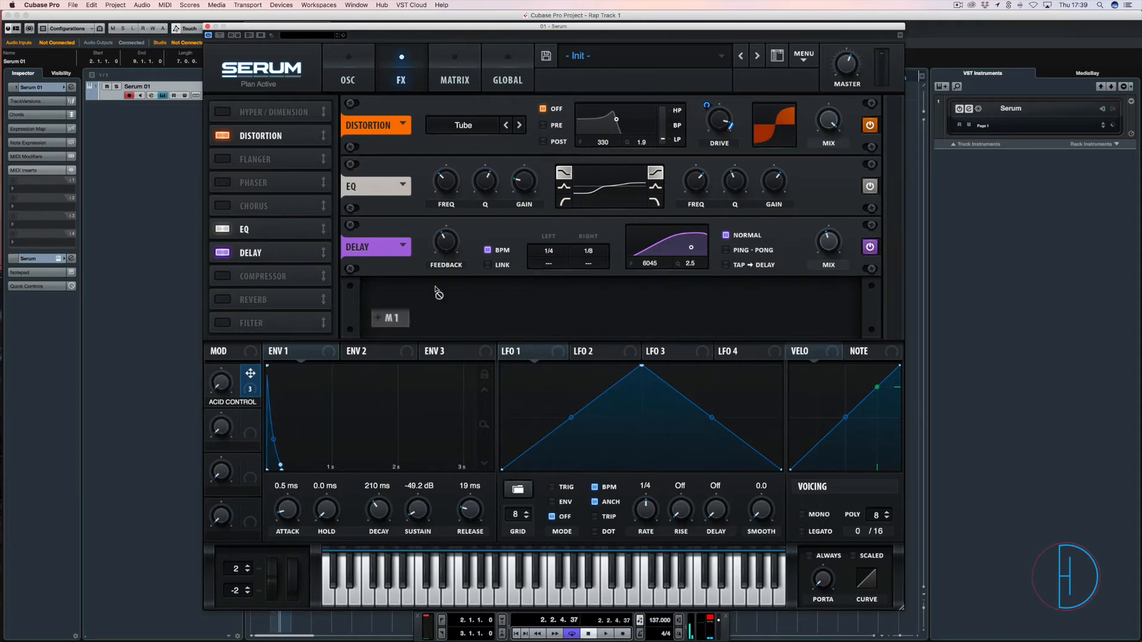
Assign Acid Control to the EQ's low-band gain and adjust the base gain and modulation amount
{"action": "left_click_drag", "start_coordinate": [439, 293], "coordinate": [522, 183]}
{"action": "mouse_move", "coordinate": [509, 177]}
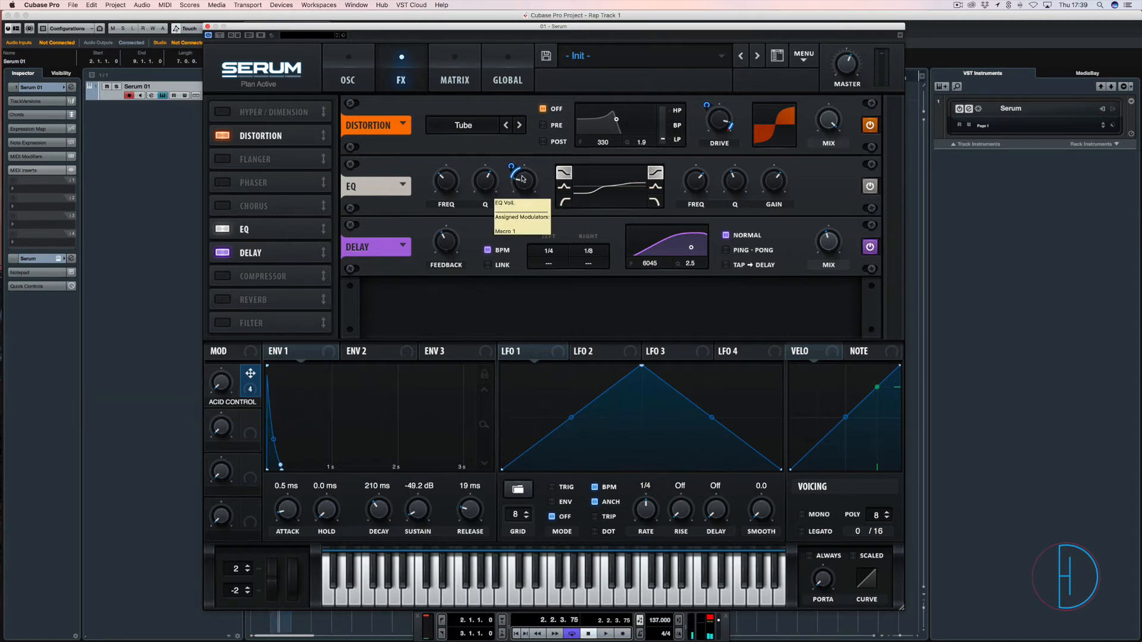
{"action": "left_click_drag", "start_coordinate": [512, 167], "coordinate": [532, 163]}
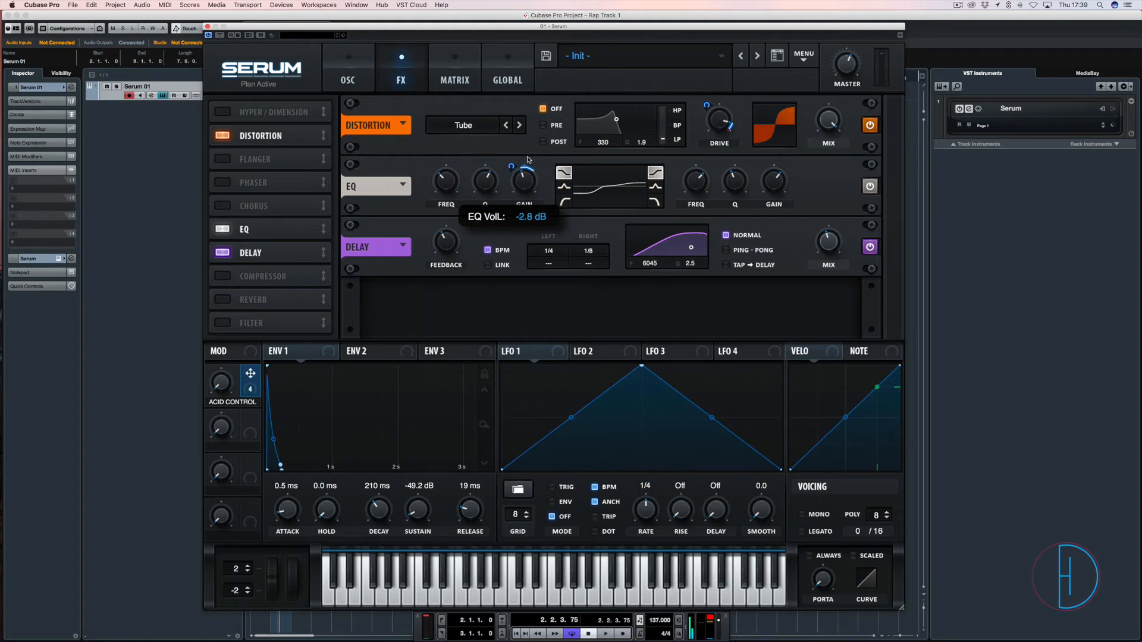
{"action": "left_click_drag", "start_coordinate": [513, 169], "coordinate": [510, 186]}
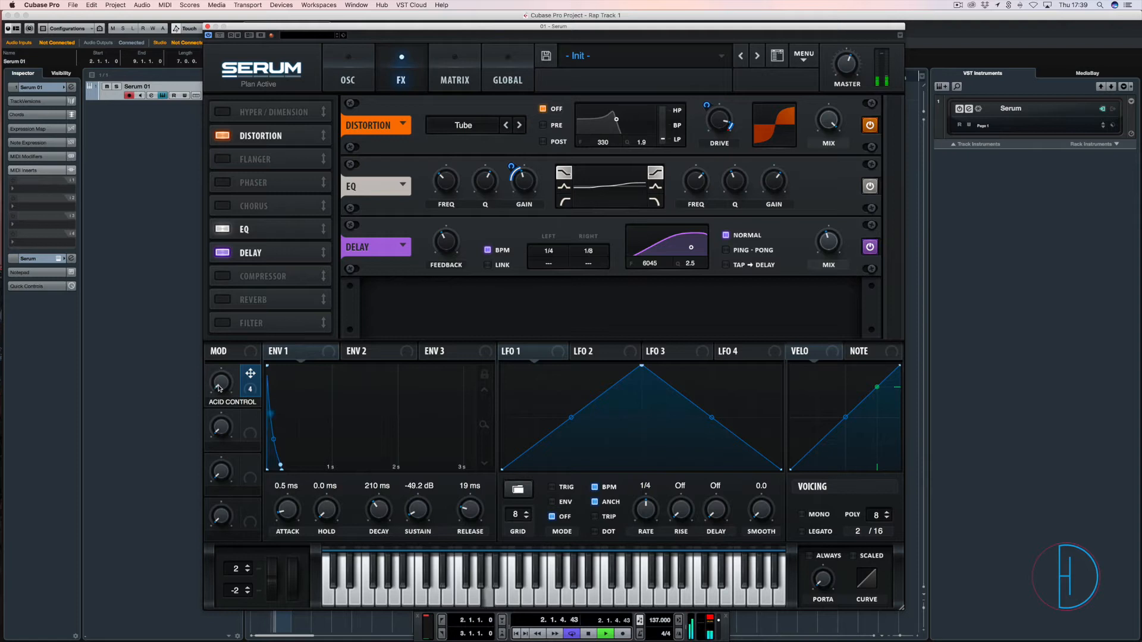
Sweep the Acid Control macro down and up while the loop plays to audition all its assignments
{"action": "left_click_drag", "start_coordinate": [221, 383], "coordinate": [241, 455]}
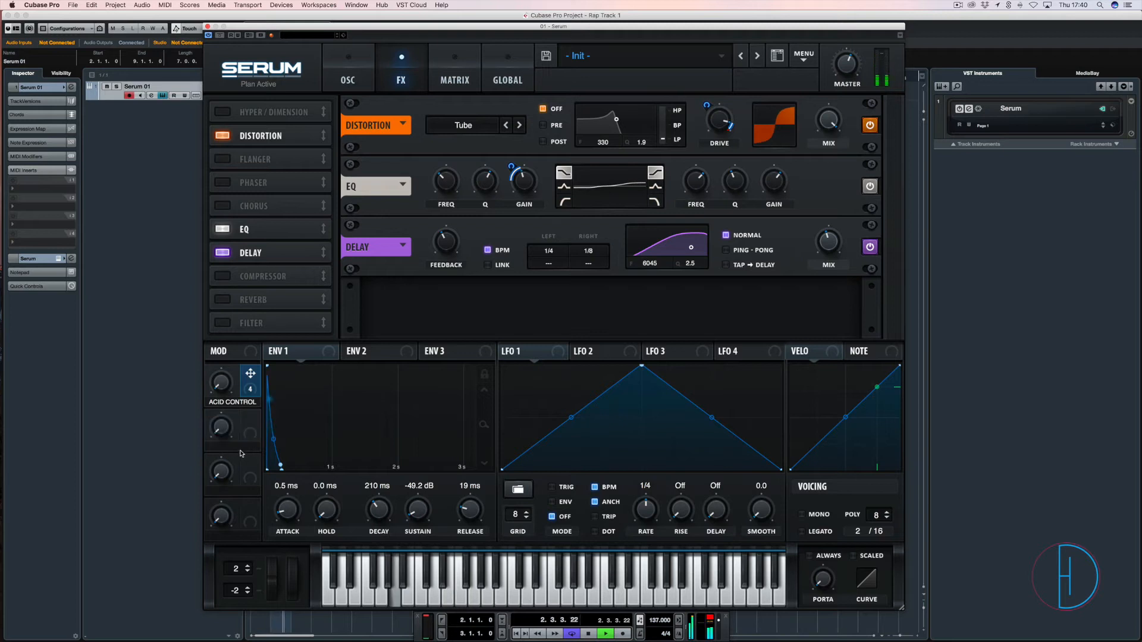
{"action": "left_click_drag", "start_coordinate": [224, 388], "coordinate": [234, 319]}
{"action": "key", "text": "space"}
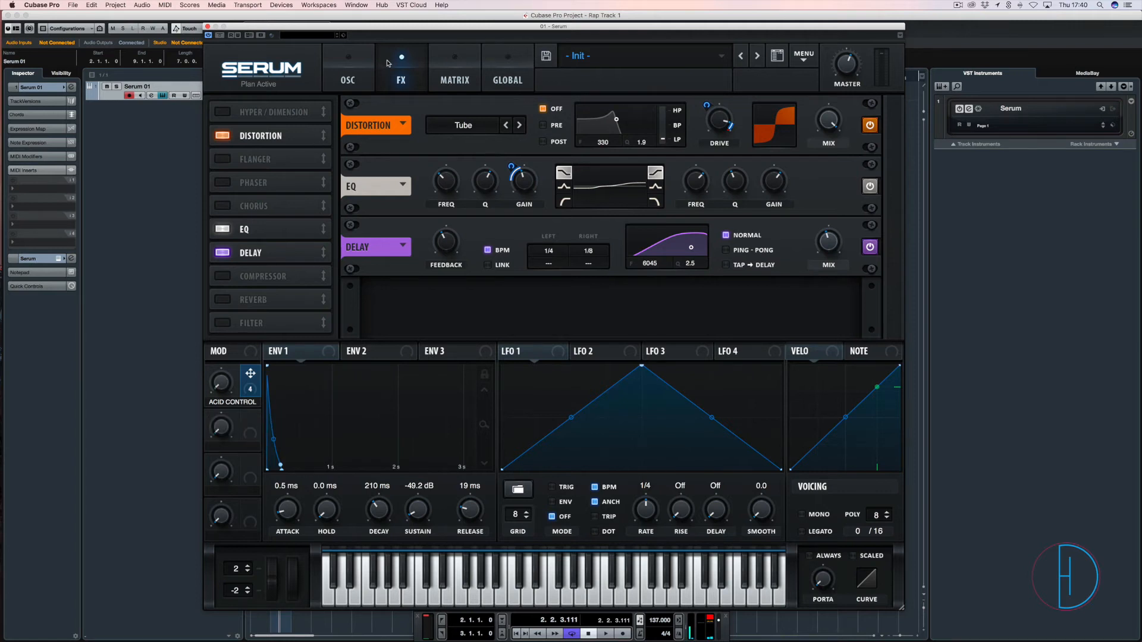
Assign LFO 2 to the filter cutoff on the oscillator page and audition it over the loop
{"action": "left_click", "coordinate": [369, 73]}
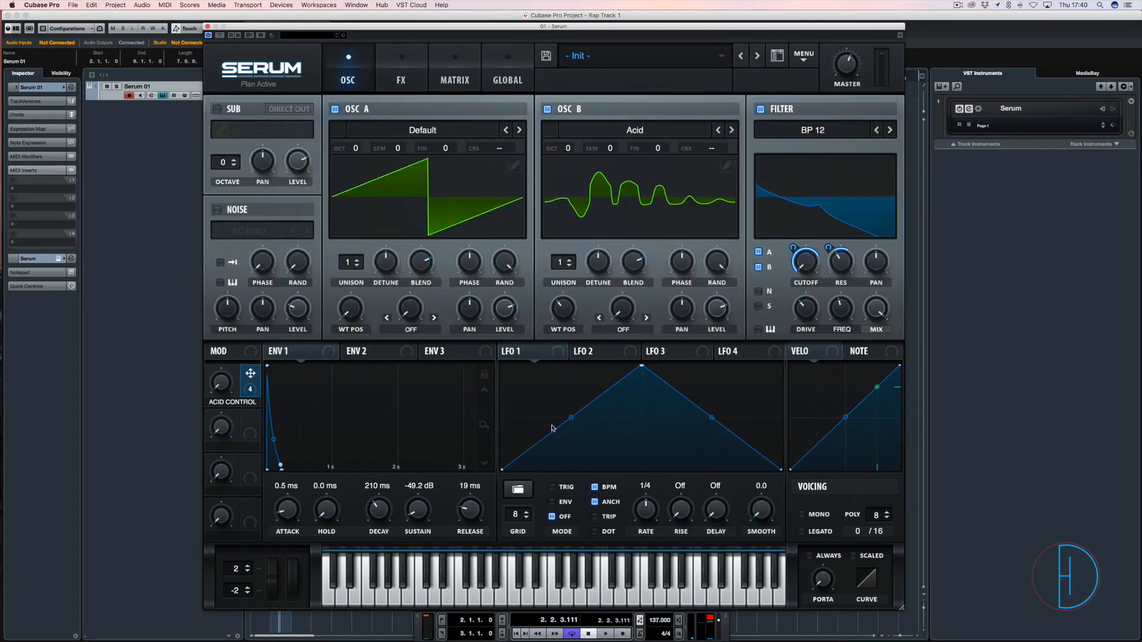
{"action": "left_click", "coordinate": [585, 357]}
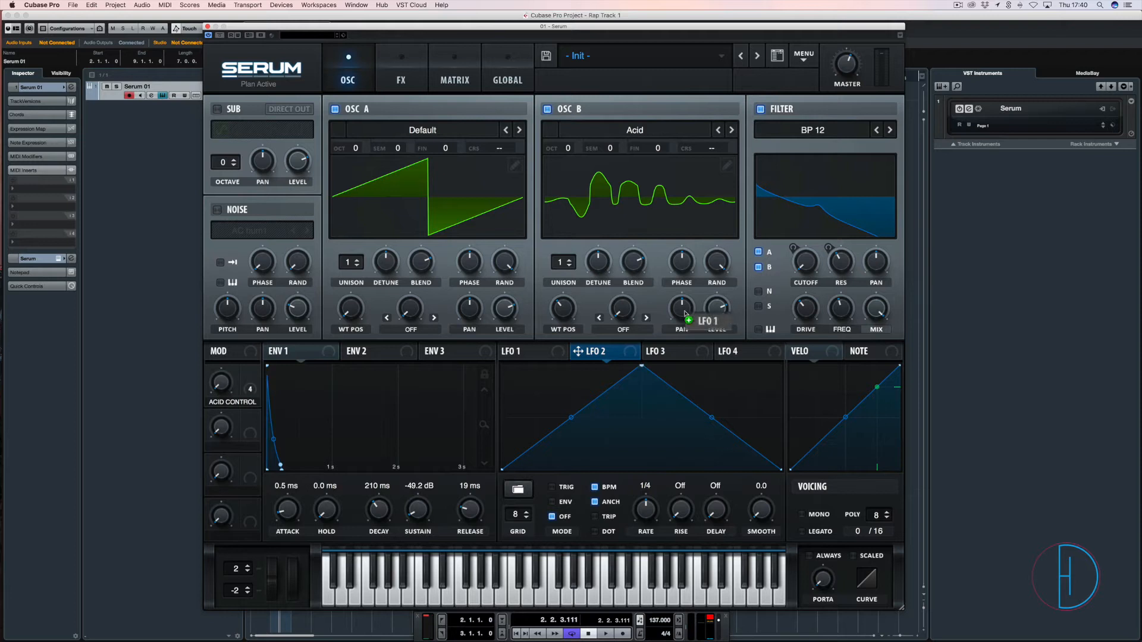
{"action": "left_click_drag", "start_coordinate": [685, 314], "coordinate": [794, 242]}
{"action": "key", "text": "space"}
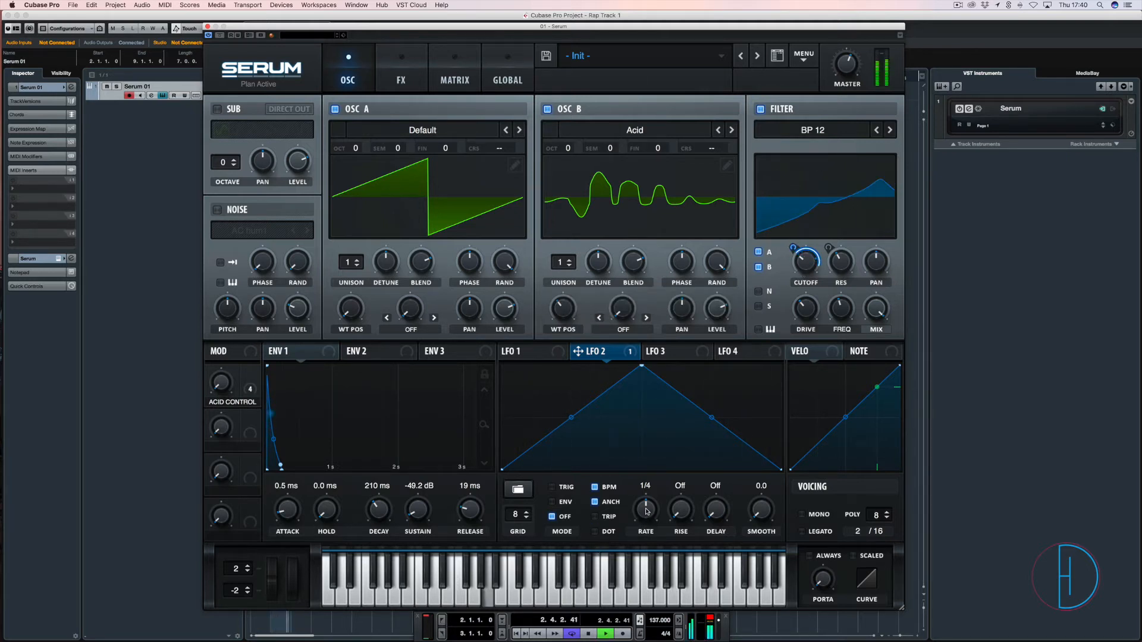
{"action": "key", "text": "space"}
Slow LFO 2's rate to 4 bar and play the loop to hear the filter movement
{"action": "left_click_drag", "start_coordinate": [645, 512], "coordinate": [641, 529]}
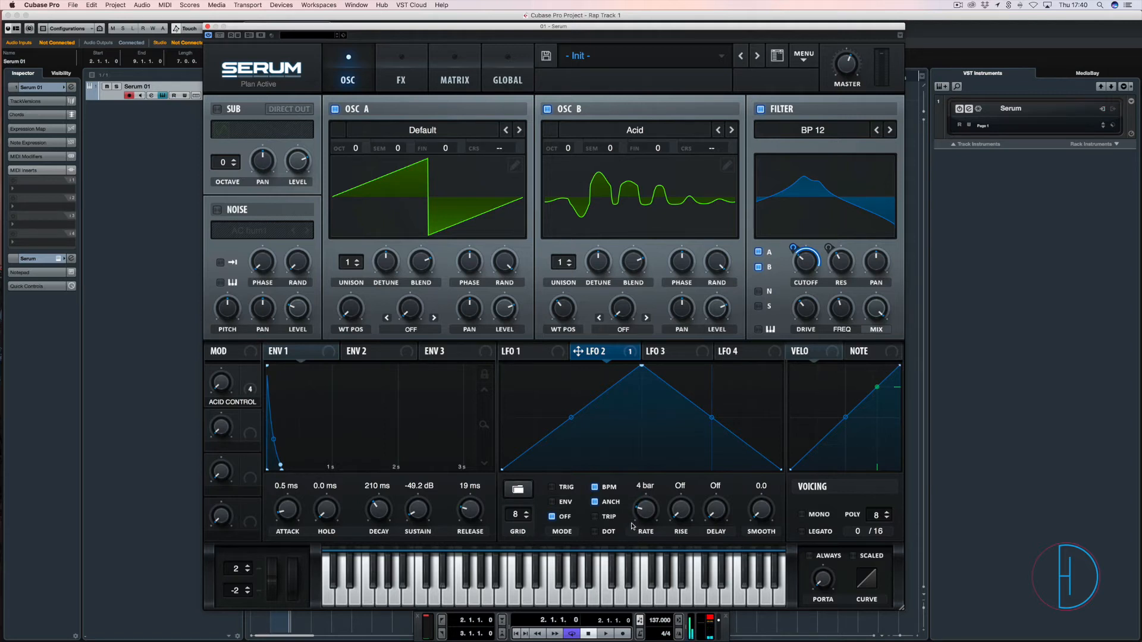
{"action": "key", "text": "space"}
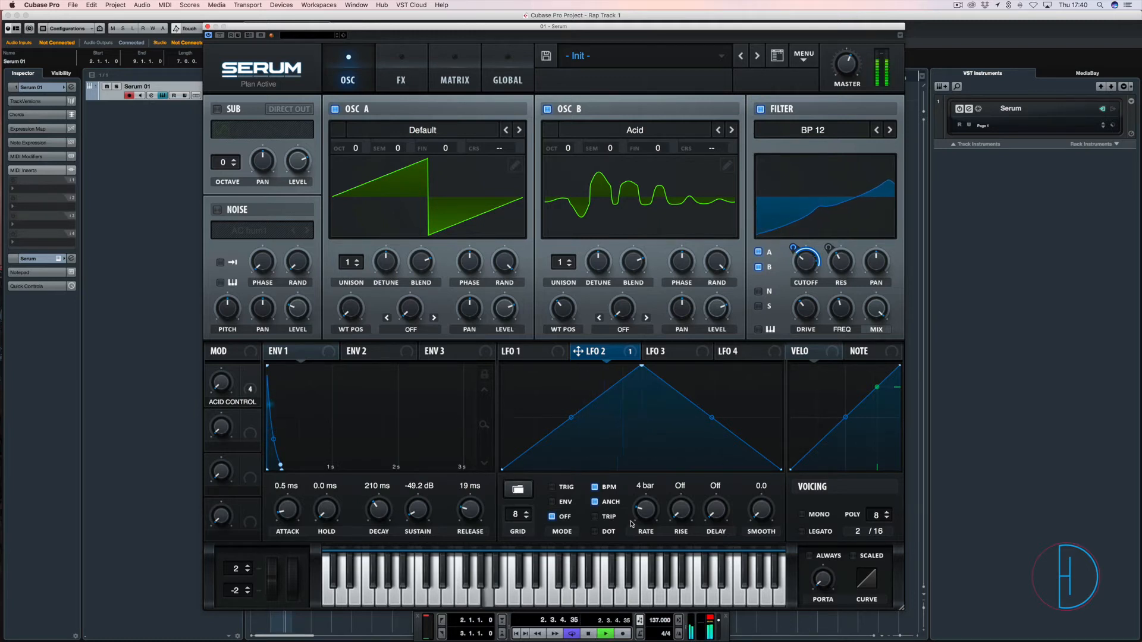
{"action": "key", "text": "space"}
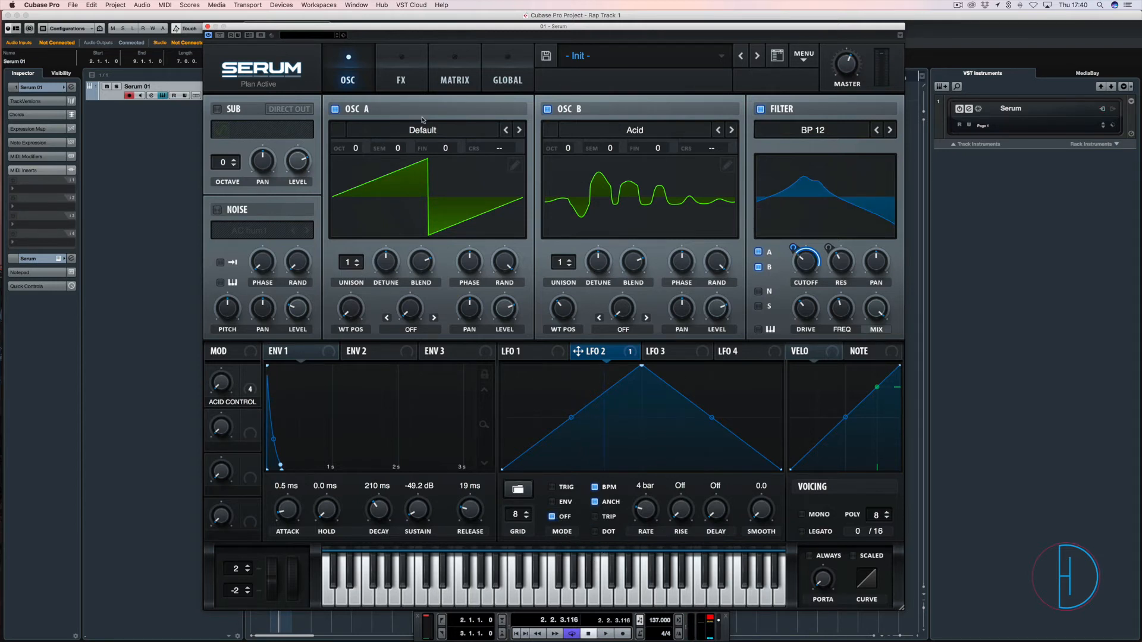
Switch LFO 2 to trigger mode and bend its rising segment up and down while the loop plays, leaving a fast-rising curve
{"action": "left_click_drag", "start_coordinate": [504, 31], "coordinate": [461, 13]}
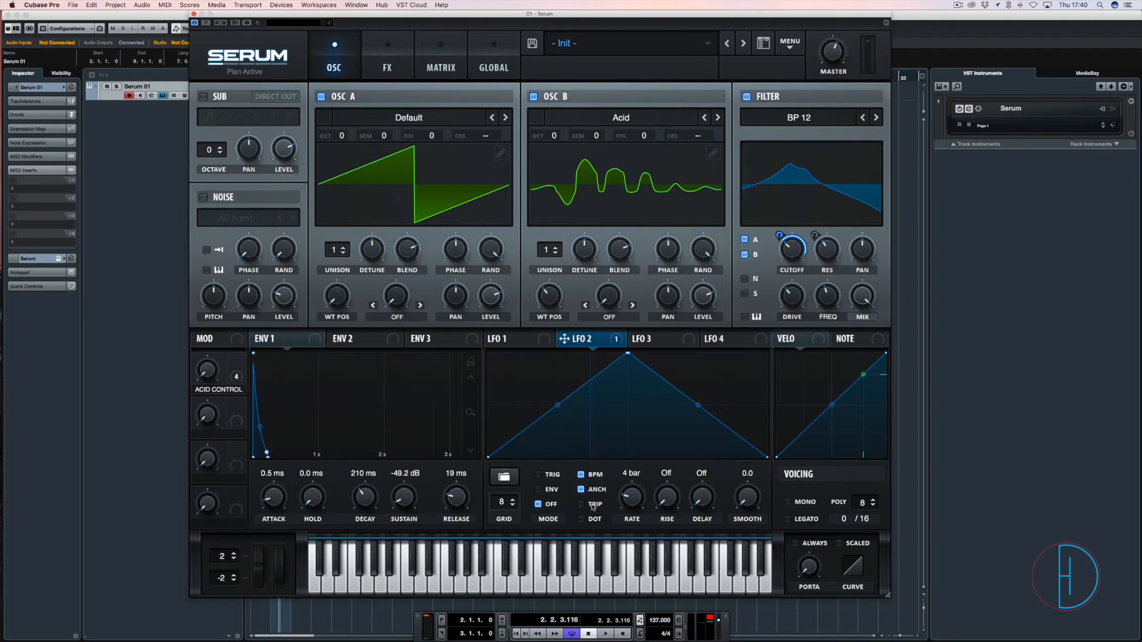
{"action": "left_click", "coordinate": [541, 476]}
{"action": "key", "text": "space"}
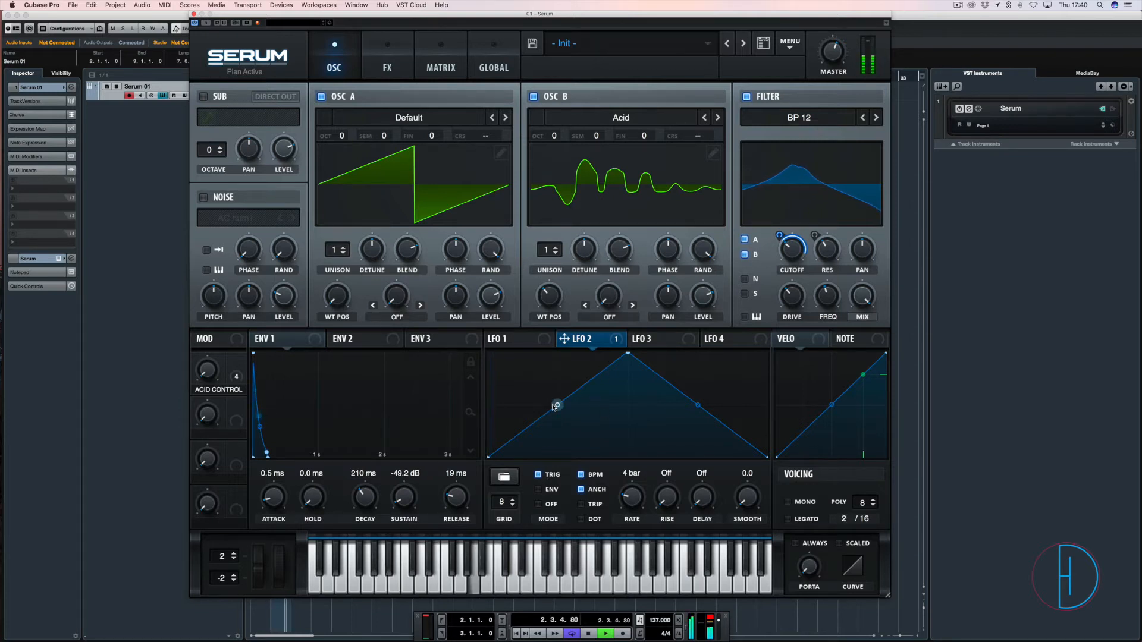
{"action": "left_click_drag", "start_coordinate": [558, 405], "coordinate": [474, 318]}
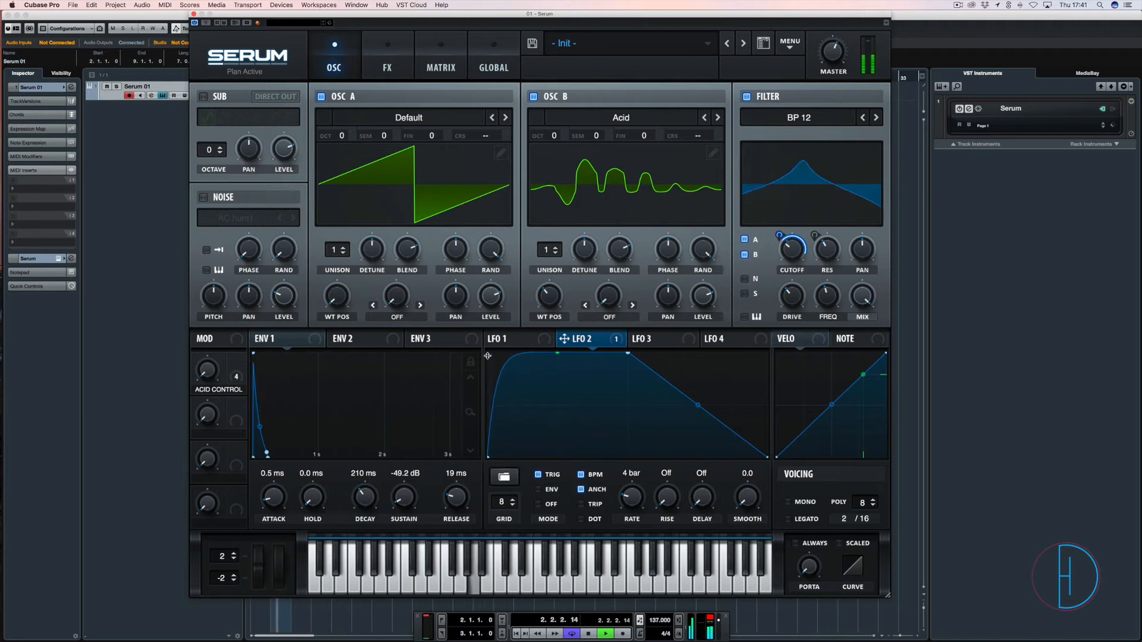
{"action": "left_click_drag", "start_coordinate": [487, 352], "coordinate": [509, 439]}
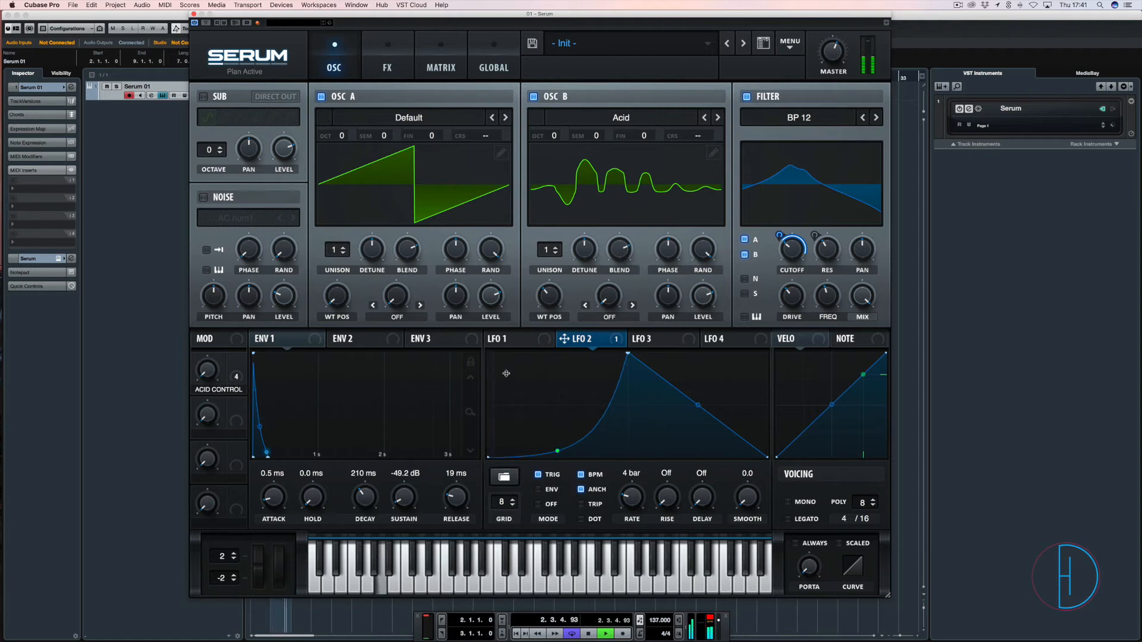
{"action": "mouse_move", "coordinate": [506, 373]}
{"action": "left_mouse_down"}
{"action": "mouse_move", "coordinate": [500, 364]}
{"action": "mouse_move", "coordinate": [503, 372]}
{"action": "left_mouse_up"}
Set LFO 2's rate to 2 bar with BPM sync on and reduce its modulation amount on the filter cutoff
{"action": "left_click_drag", "start_coordinate": [642, 506], "coordinate": [633, 542]}
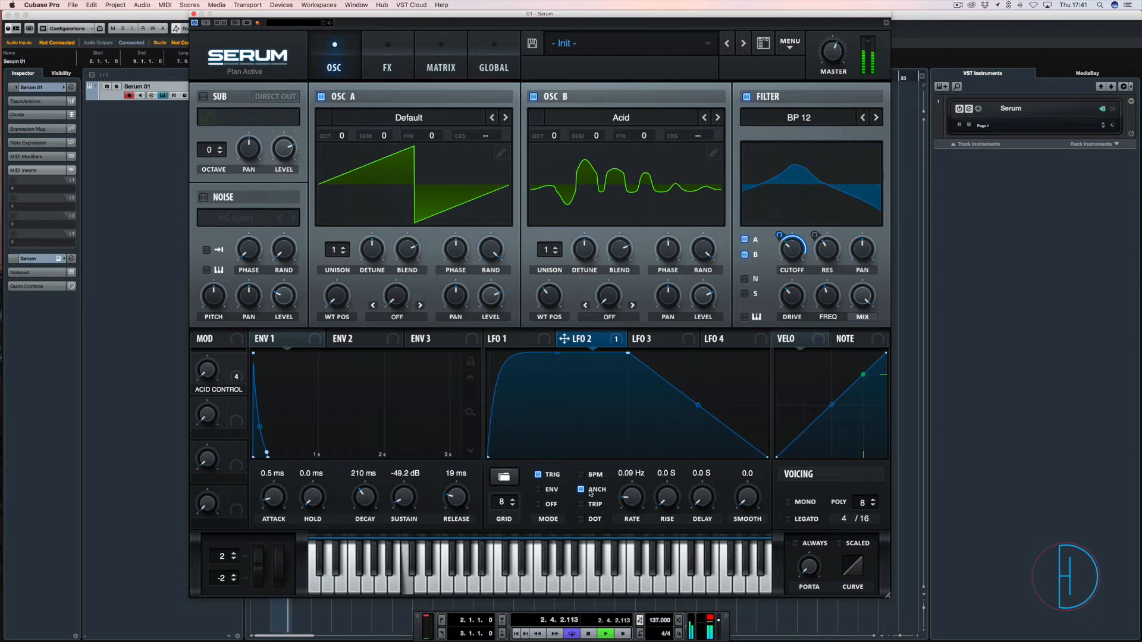
{"action": "left_click", "coordinate": [582, 475]}
{"action": "left_click_drag", "start_coordinate": [629, 497], "coordinate": [632, 490]}
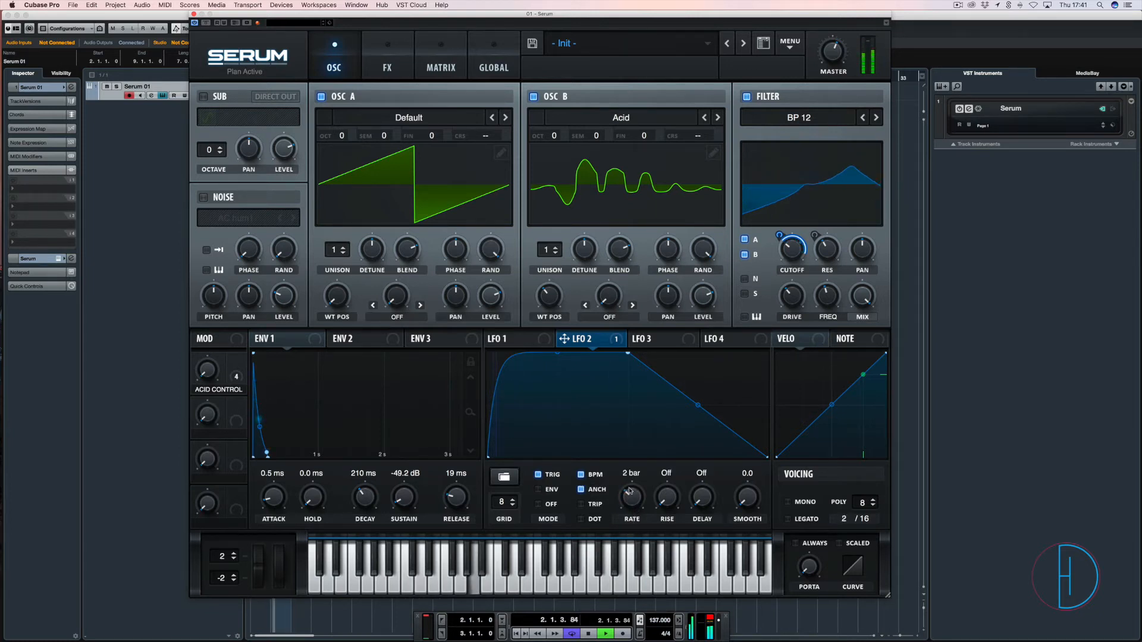
{"action": "mouse_move", "coordinate": [779, 241]}
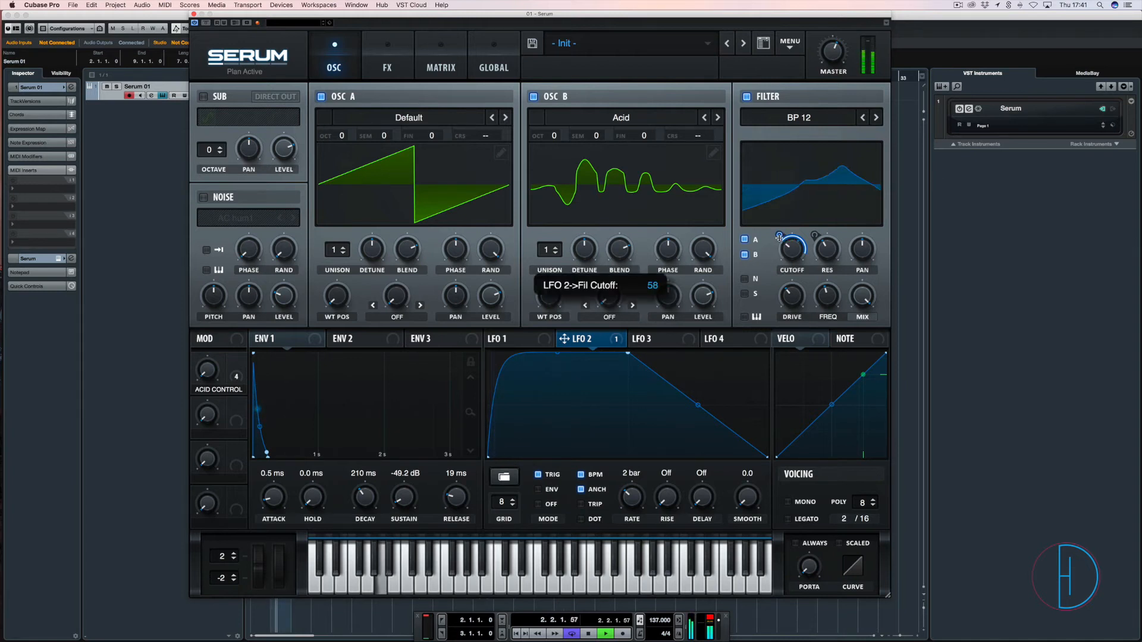
{"action": "left_click_drag", "start_coordinate": [779, 241], "coordinate": [781, 245]}
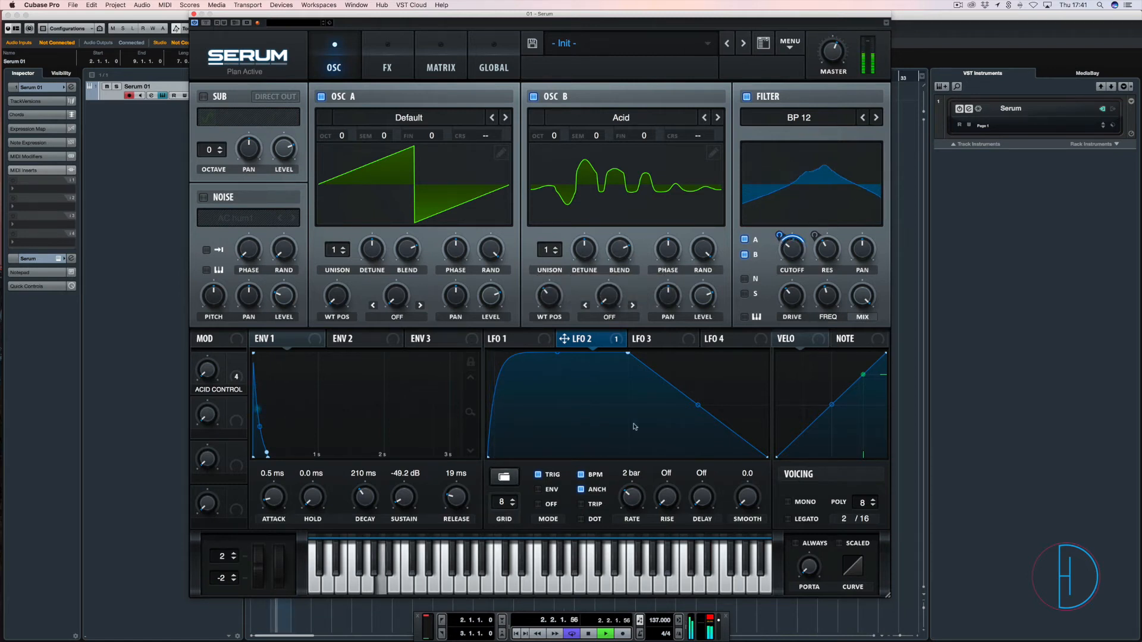
Assign LFO 3 to the filter pan and set its rate to 1/16 while the loop plays
{"action": "left_click", "coordinate": [662, 344]}
{"action": "left_click_drag", "start_coordinate": [694, 345], "coordinate": [852, 272]}
{"action": "key", "text": "space"}
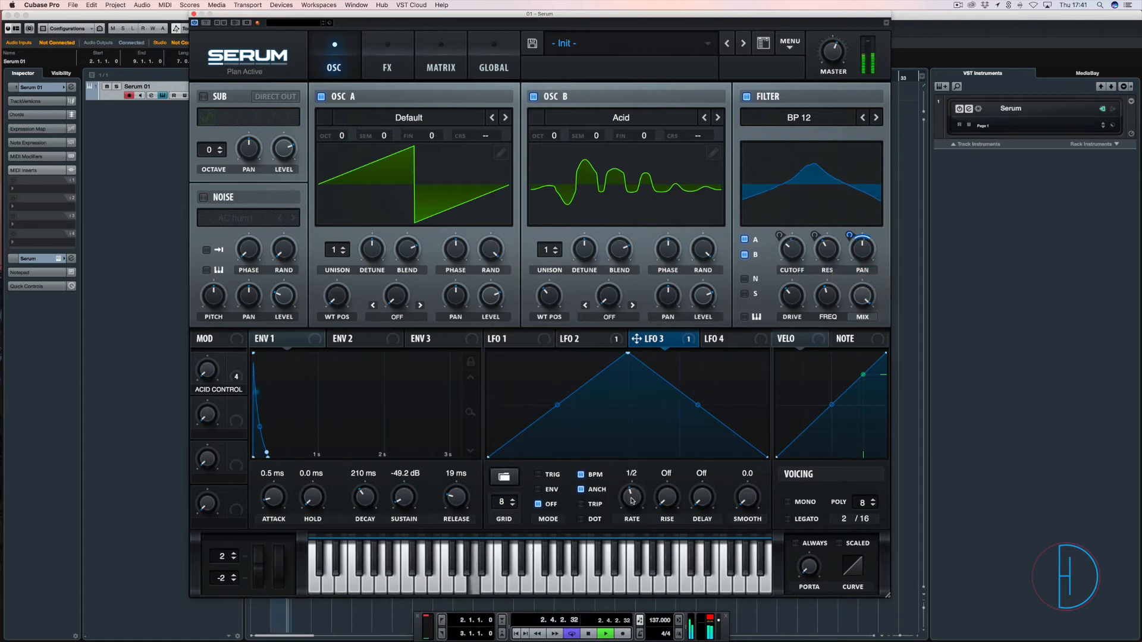
{"action": "left_click_drag", "start_coordinate": [634, 491], "coordinate": [635, 483]}
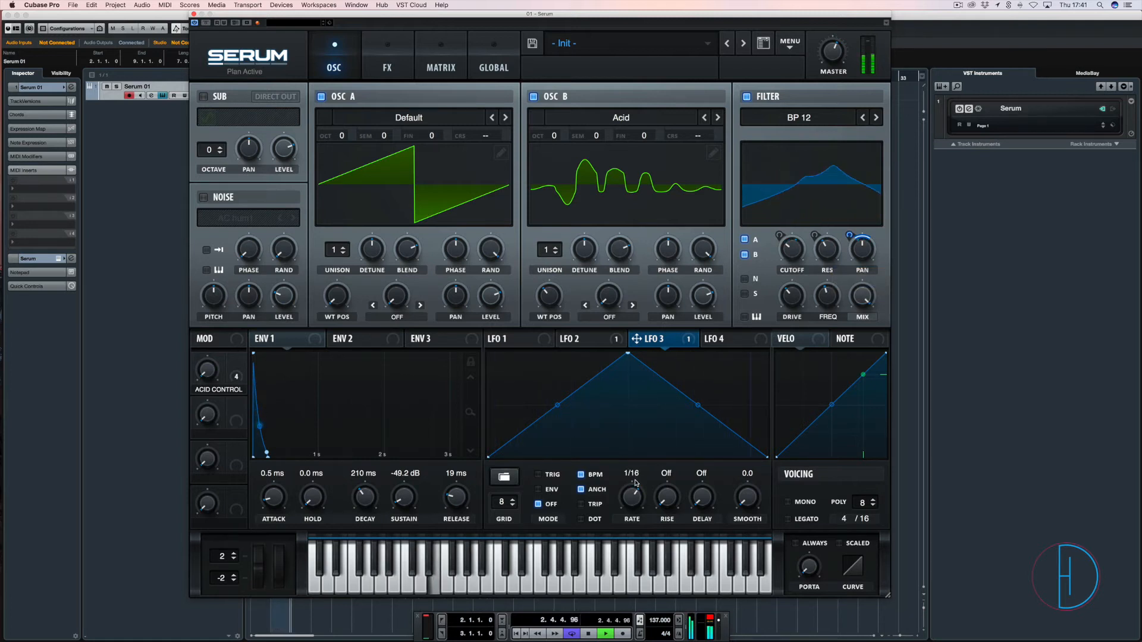
{"action": "mouse_move", "coordinate": [848, 234]}
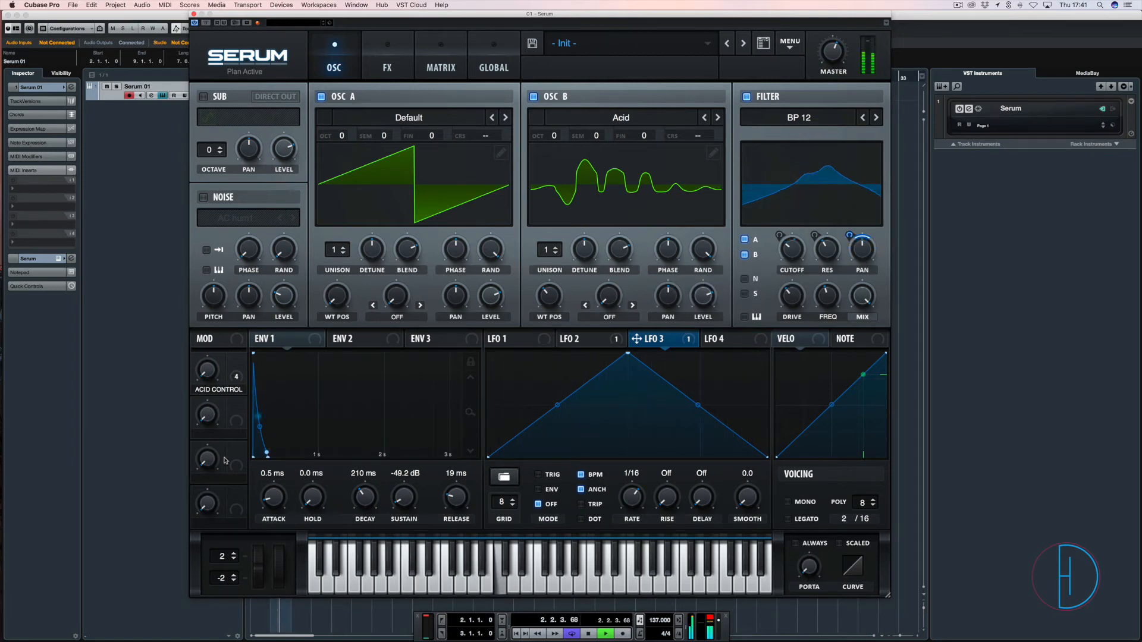
Add a compressor to the effects chain without reverb, and try its multiband mode over the loop
{"action": "left_click", "coordinate": [407, 48]}
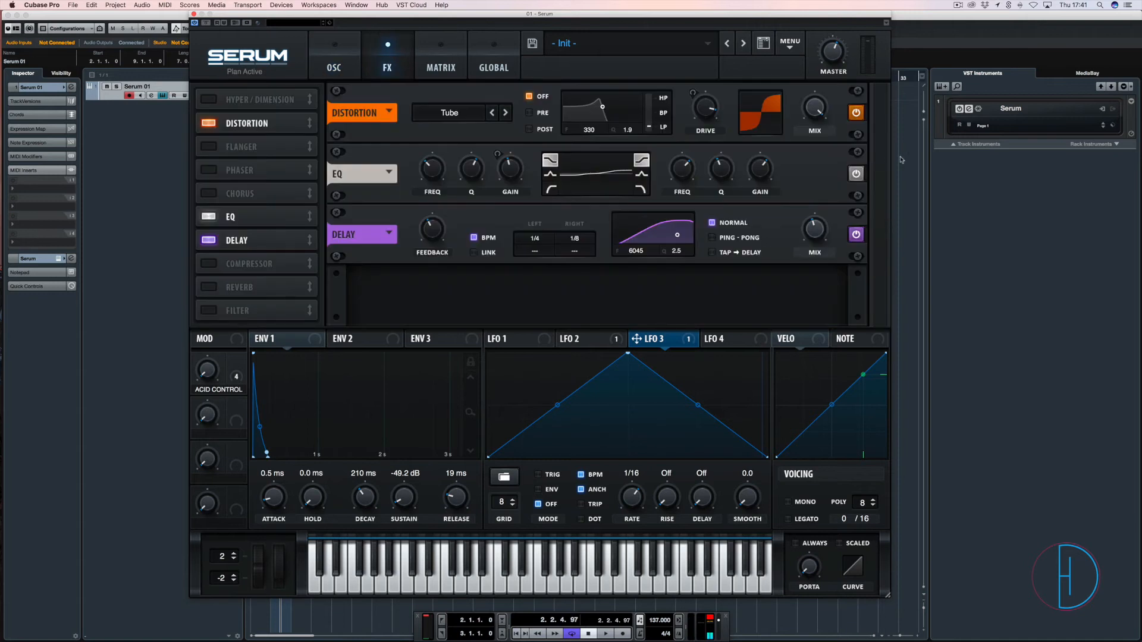
{"action": "left_click", "coordinate": [209, 288]}
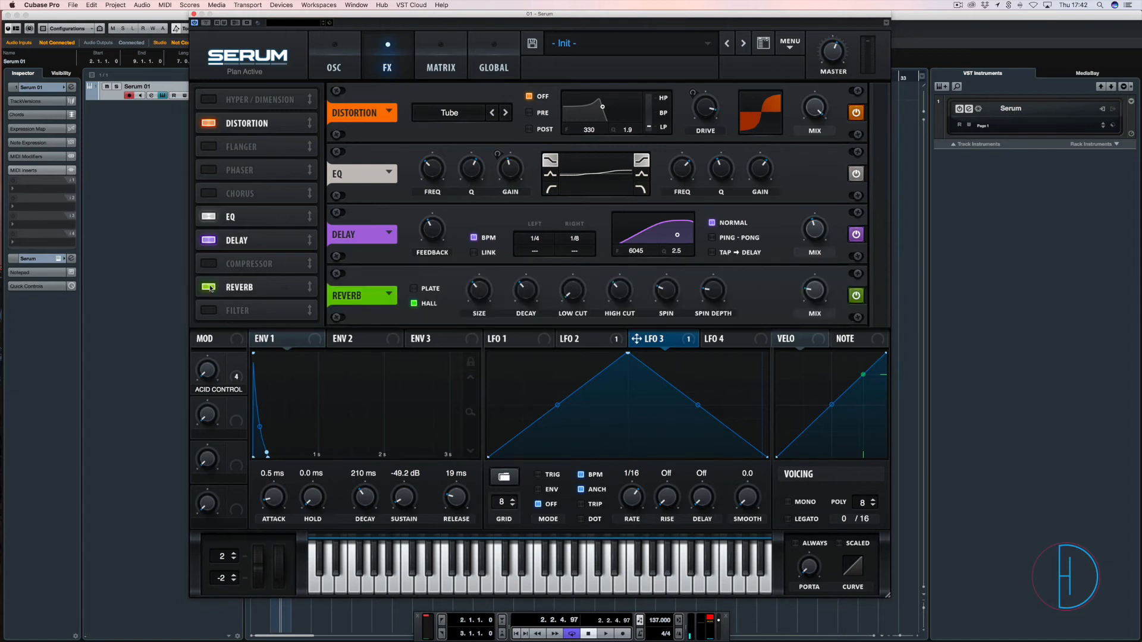
{"action": "left_click", "coordinate": [209, 288]}
{"action": "left_click", "coordinate": [209, 263]}
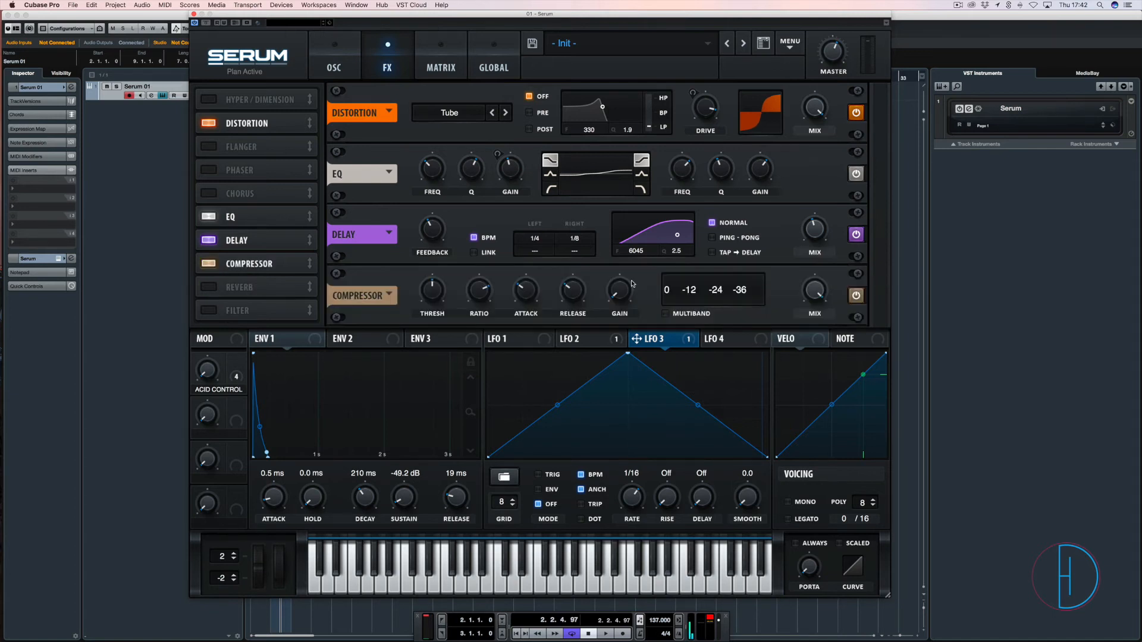
{"action": "key", "text": "space"}
{"action": "left_click", "coordinate": [666, 313]}
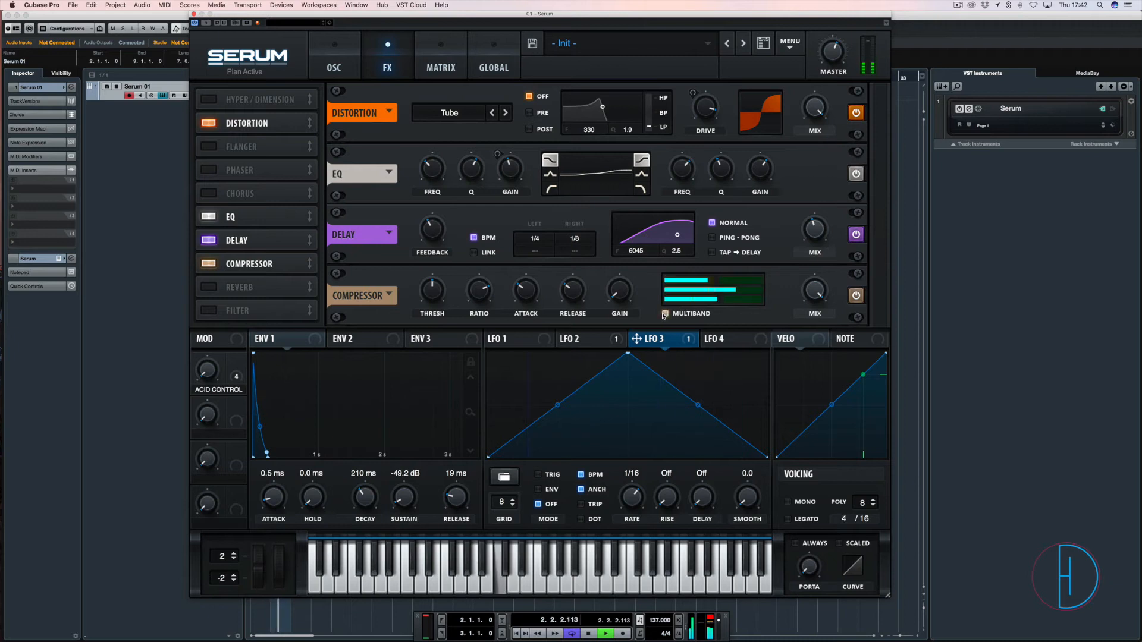
{"action": "left_click", "coordinate": [666, 313]}
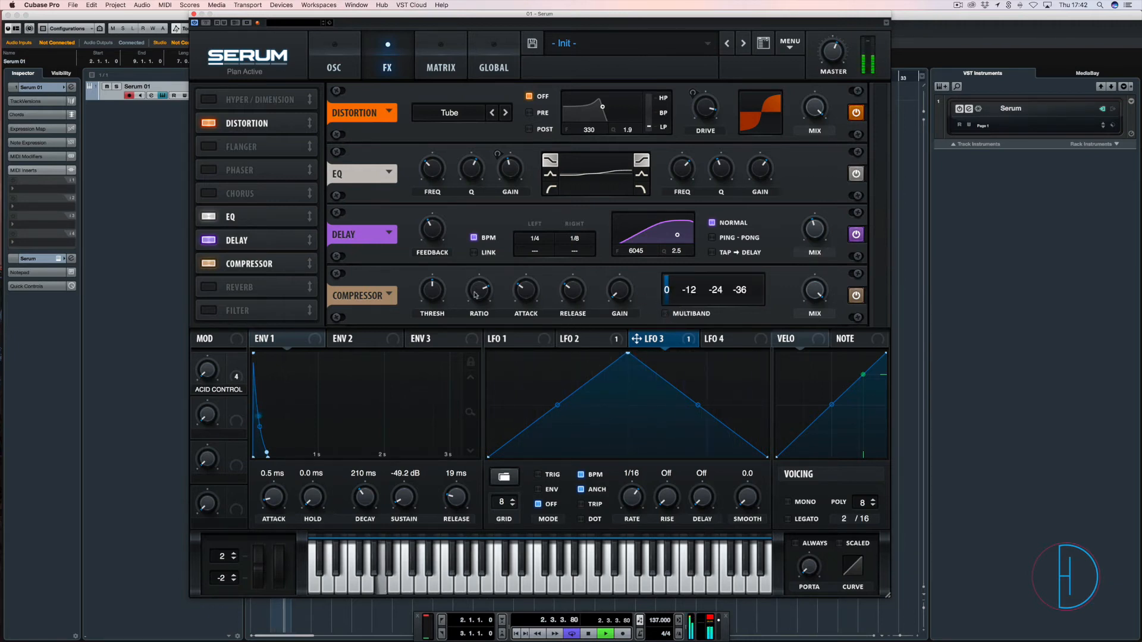
Adjust the compressor's threshold and shorten its attack, with release 0.1 ms, ratio about 2:1 and gain 11.8 dB
{"action": "left_click_drag", "start_coordinate": [436, 289], "coordinate": [436, 280]}
{"action": "mouse_move", "coordinate": [528, 291]}
{"action": "left_mouse_down"}
{"action": "mouse_move", "coordinate": [527, 315]}
{"action": "mouse_move", "coordinate": [558, 320]}
{"action": "mouse_move", "coordinate": [526, 301]}
{"action": "left_mouse_up"}
{"action": "left_click", "coordinate": [574, 292]}
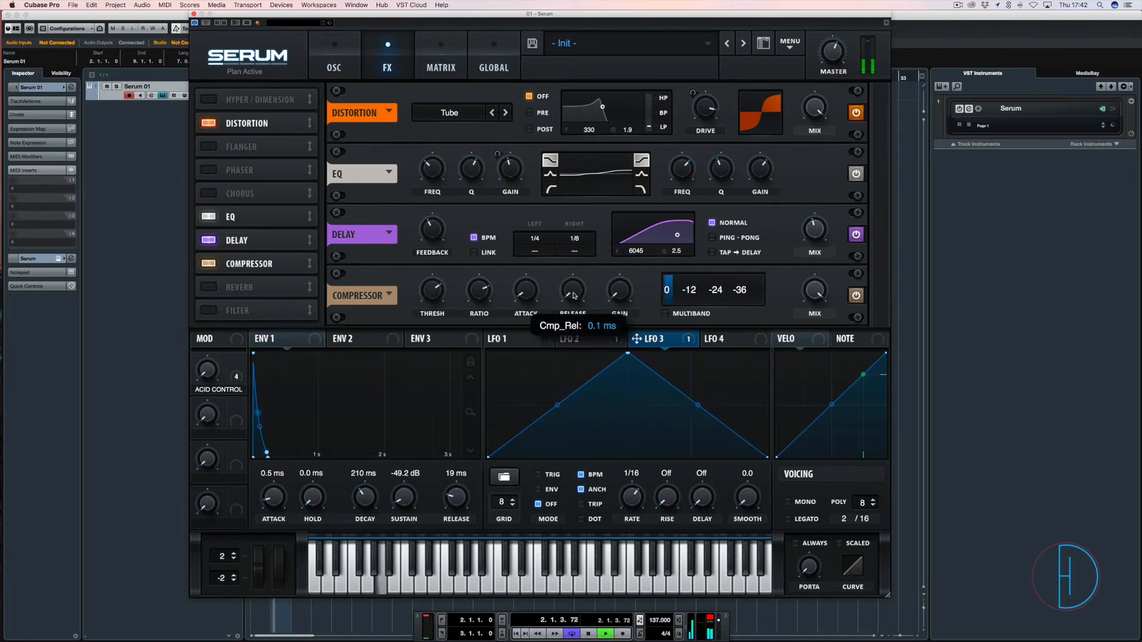
{"action": "left_click_drag", "start_coordinate": [623, 297], "coordinate": [630, 279]}
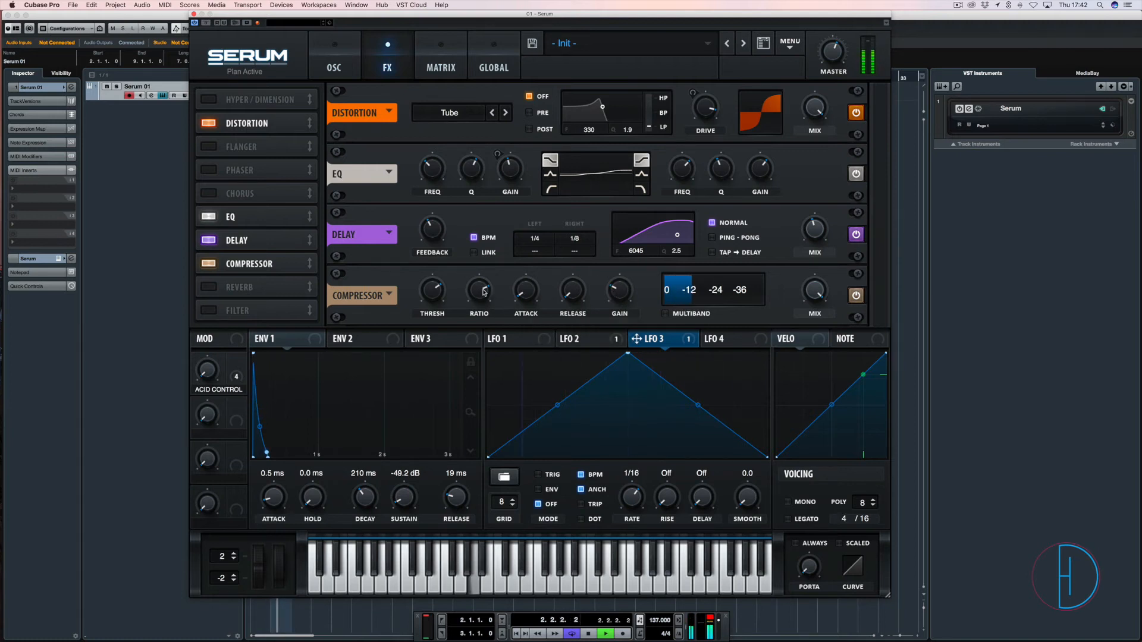
{"action": "left_click_drag", "start_coordinate": [478, 294], "coordinate": [480, 316]}
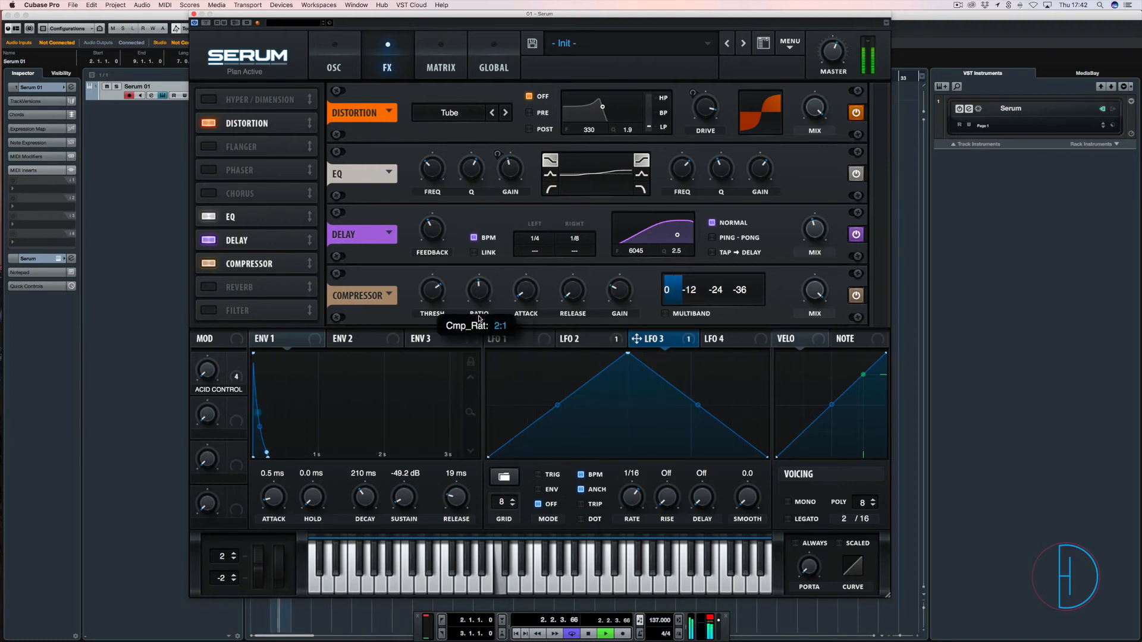
{"action": "left_click_drag", "start_coordinate": [618, 297], "coordinate": [617, 290]}
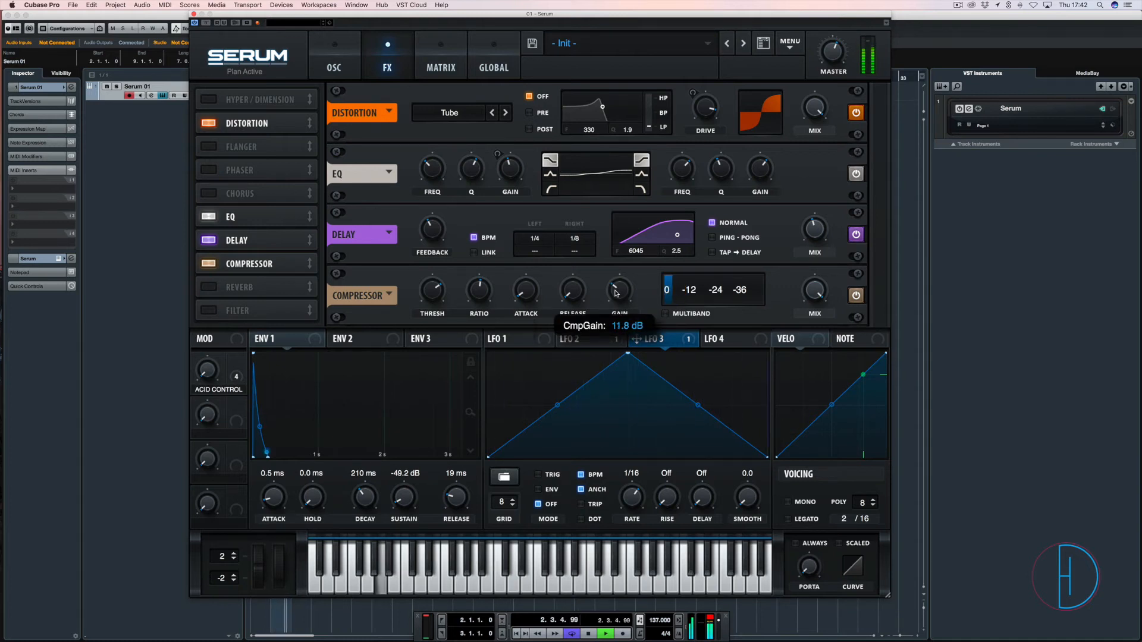
Compare the sound with the compressor bypassed and active, and sweep the Acid Control macro over the loop
{"action": "left_click", "coordinate": [857, 296]}
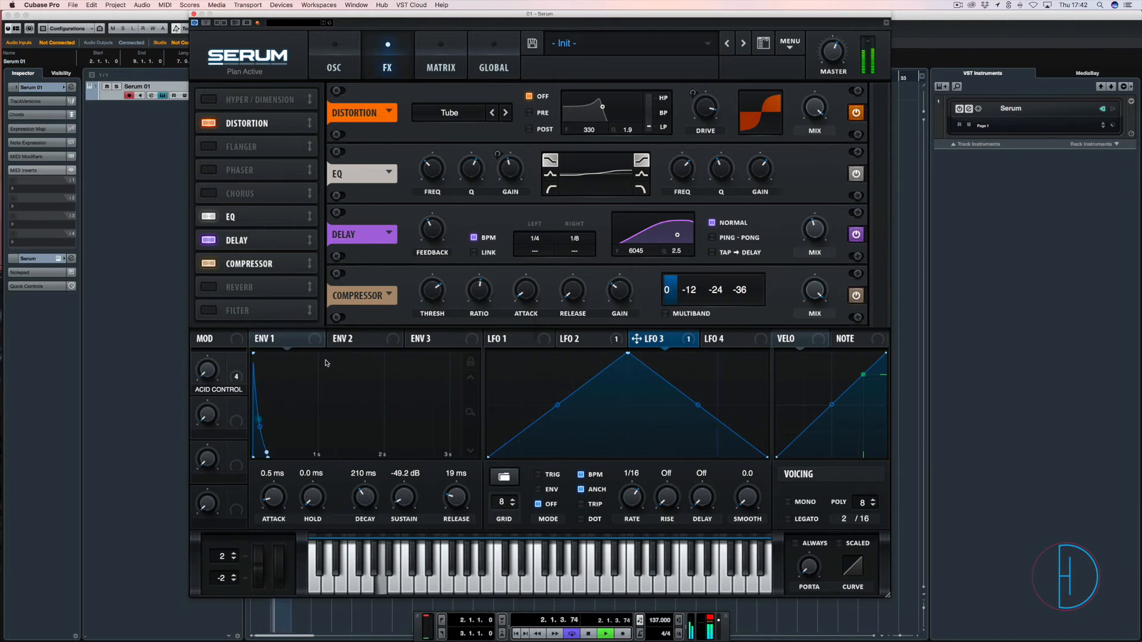
{"action": "left_click_drag", "start_coordinate": [207, 374], "coordinate": [201, 437]}
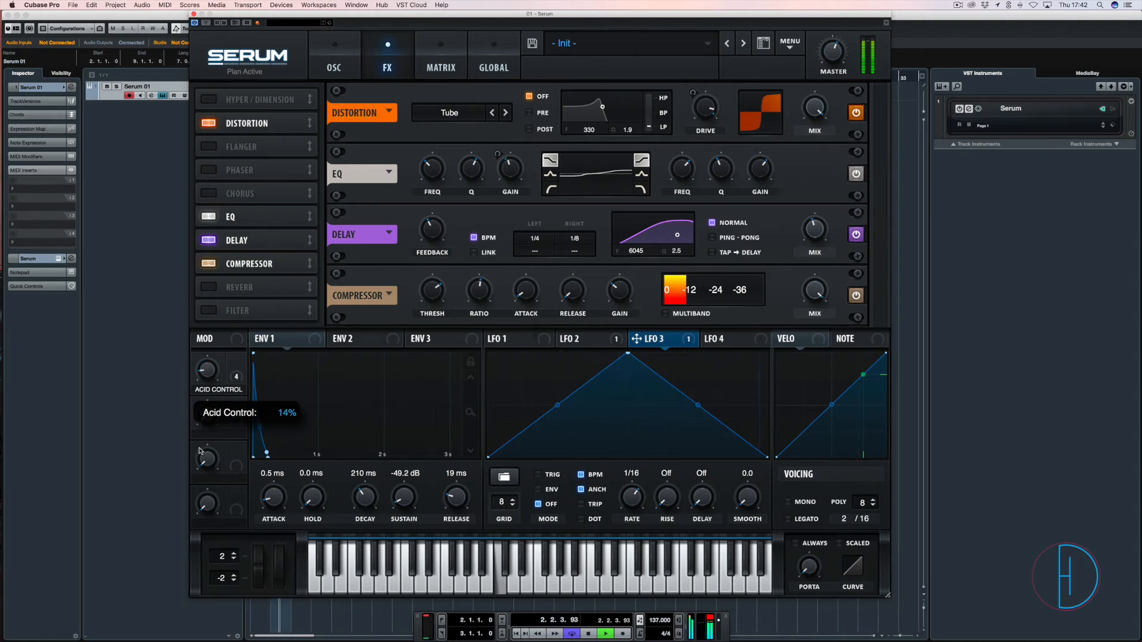
{"action": "mouse_move", "coordinate": [199, 451]}
{"action": "left_mouse_down"}
{"action": "mouse_move", "coordinate": [216, 380]}
{"action": "mouse_move", "coordinate": [210, 454]}
{"action": "left_mouse_up"}
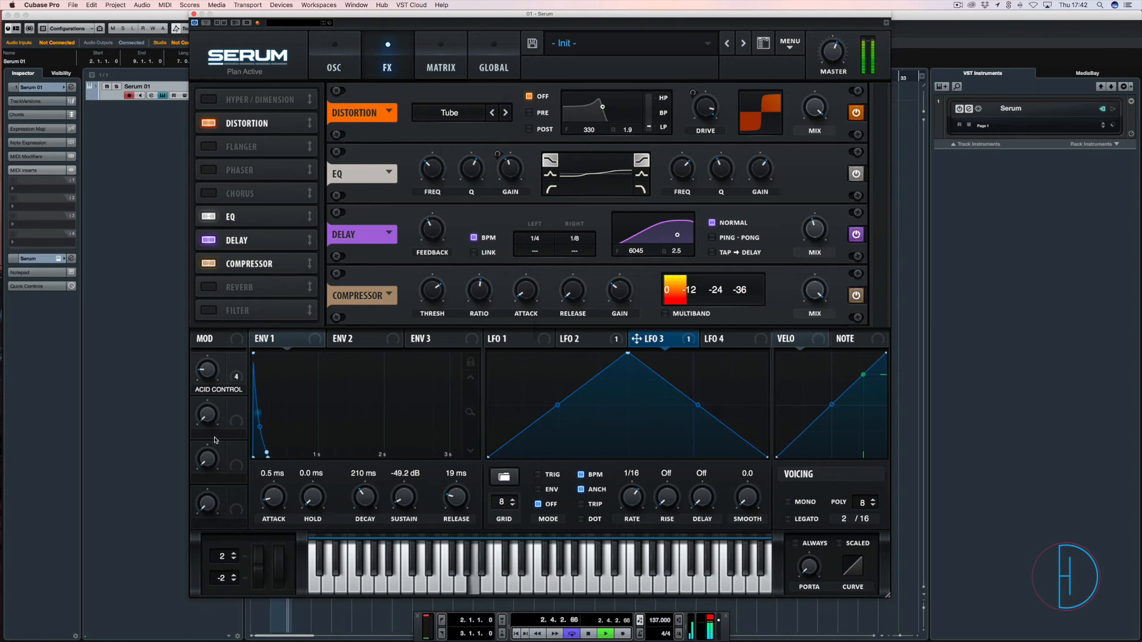
{"action": "key", "text": "space"}
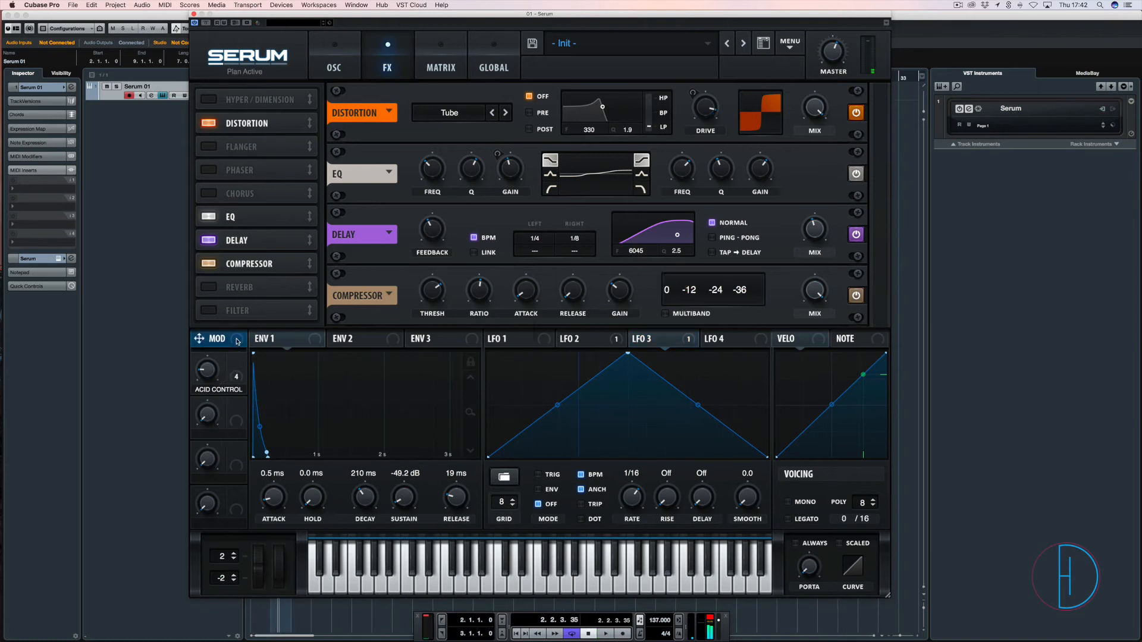
Assign Acid Control to Envelope 1's decay, shorten the decay to 58 ms, and sweep the macro over the loop
{"action": "left_click_drag", "start_coordinate": [239, 378], "coordinate": [351, 479]}
{"action": "key", "text": "space"}
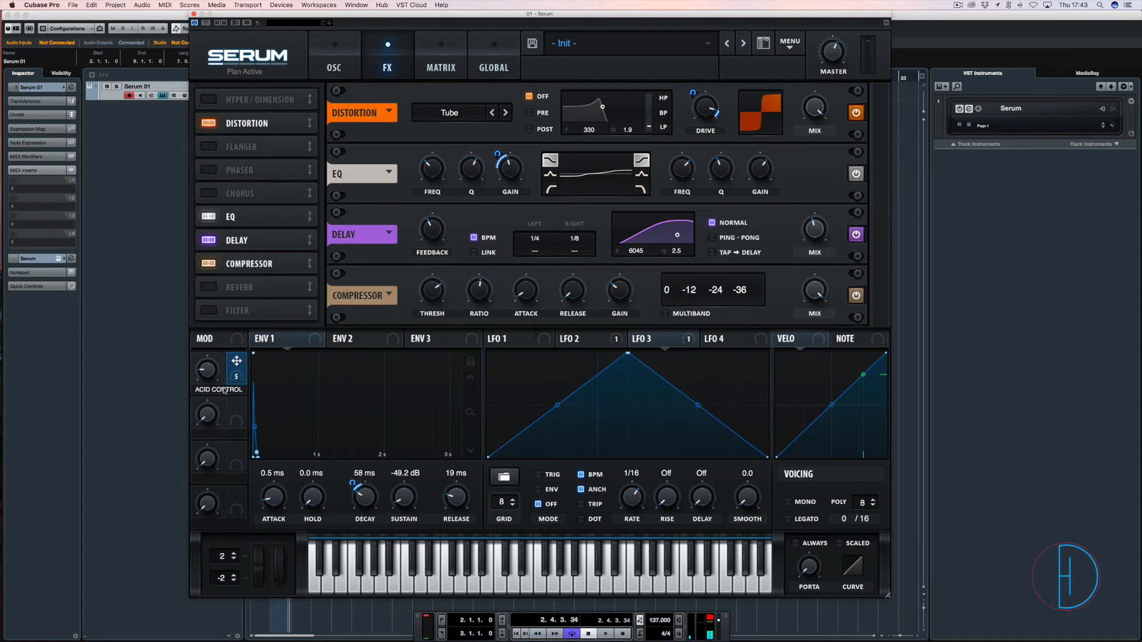
{"action": "mouse_move", "coordinate": [201, 372]}
{"action": "left_mouse_down"}
{"action": "mouse_move", "coordinate": [217, 307]}
{"action": "mouse_move", "coordinate": [207, 375]}
{"action": "left_mouse_up"}
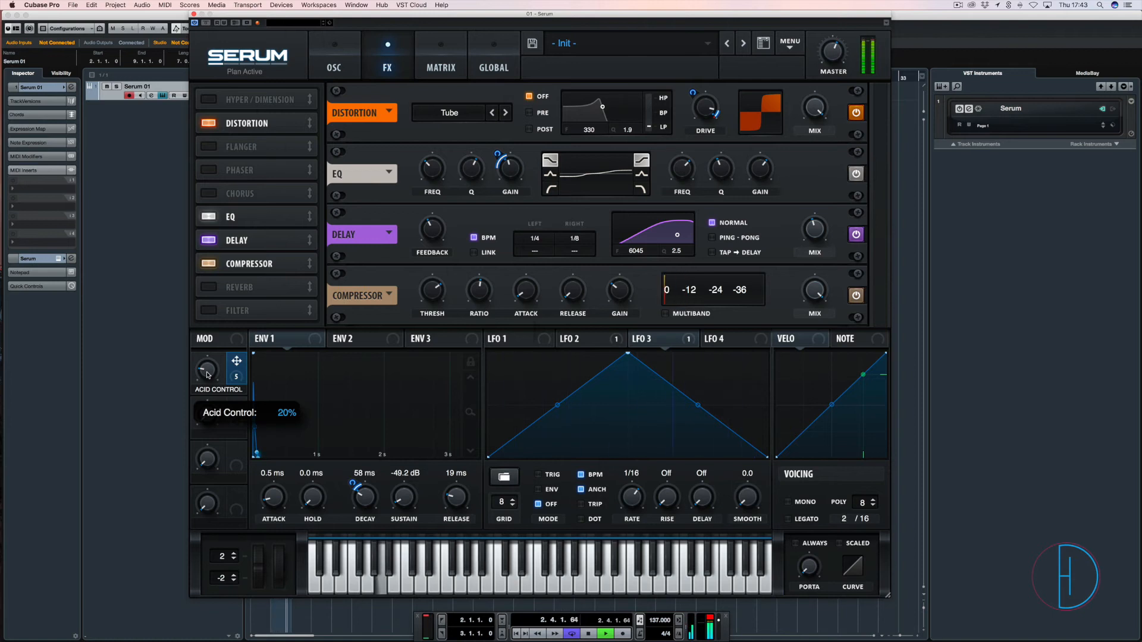
{"action": "key", "text": "space"}
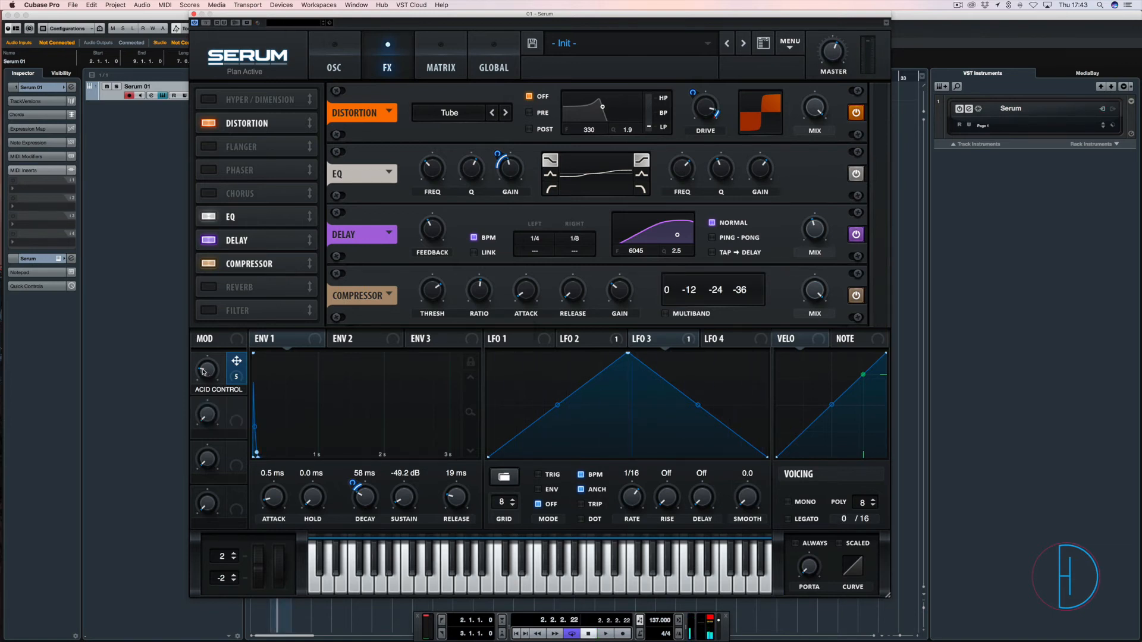
Return to the oscillator page and bring up LFO 4's settings
{"action": "left_click", "coordinate": [346, 59]}
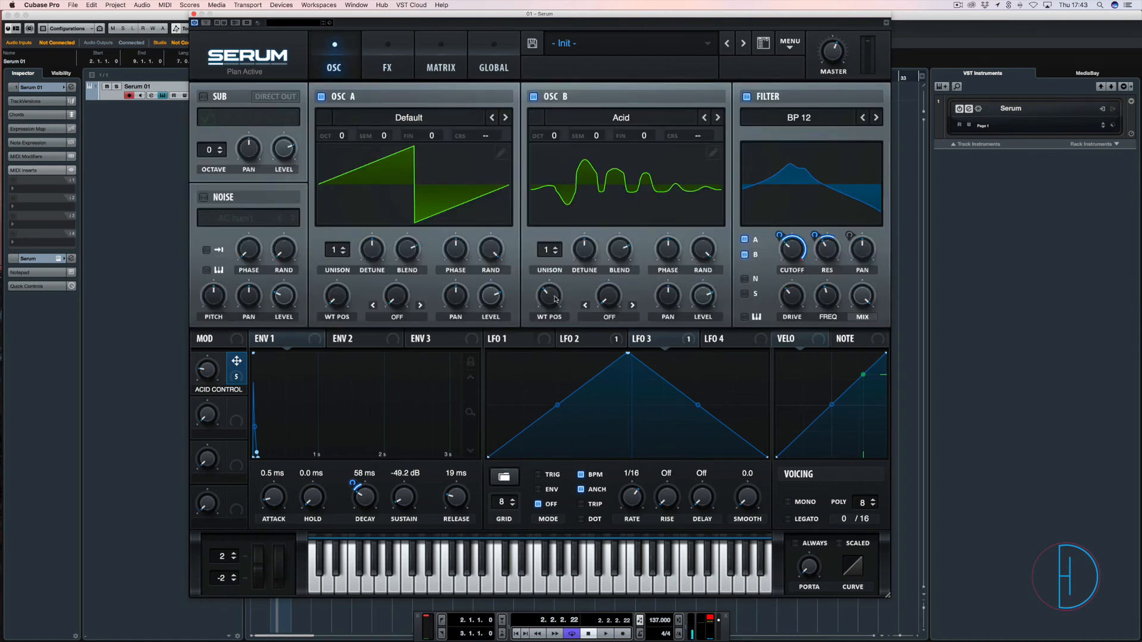
{"action": "left_click", "coordinate": [712, 341]}
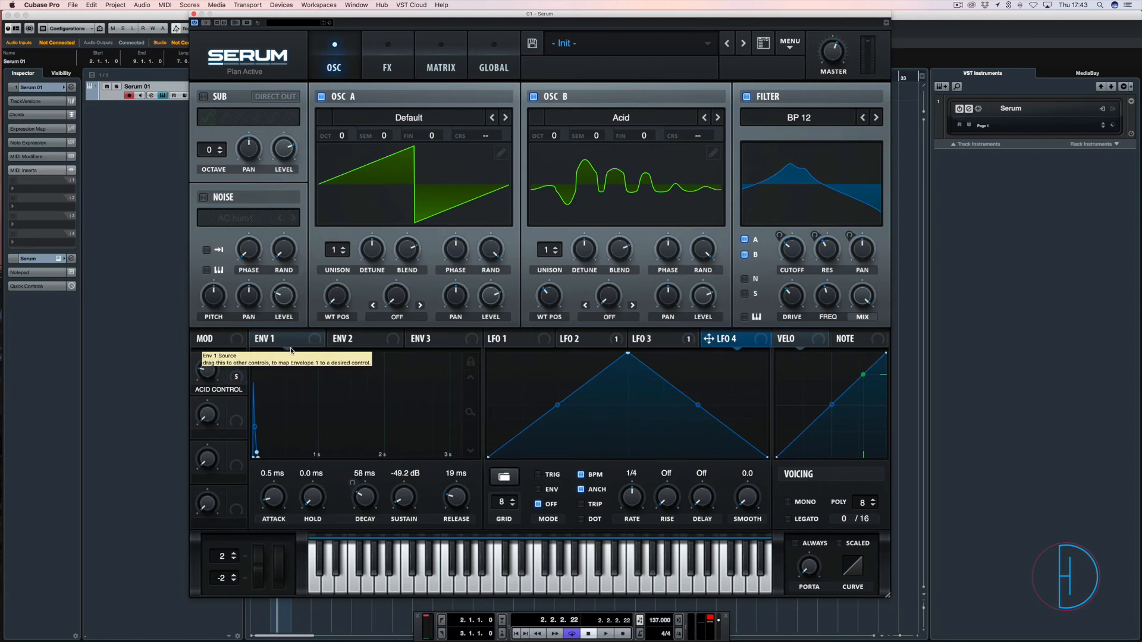
Review the LFO 2 and LFO 3 settings, and audition LFO 2's rate over the loop, keeping it at 2 bar
{"action": "left_click", "coordinate": [587, 343]}
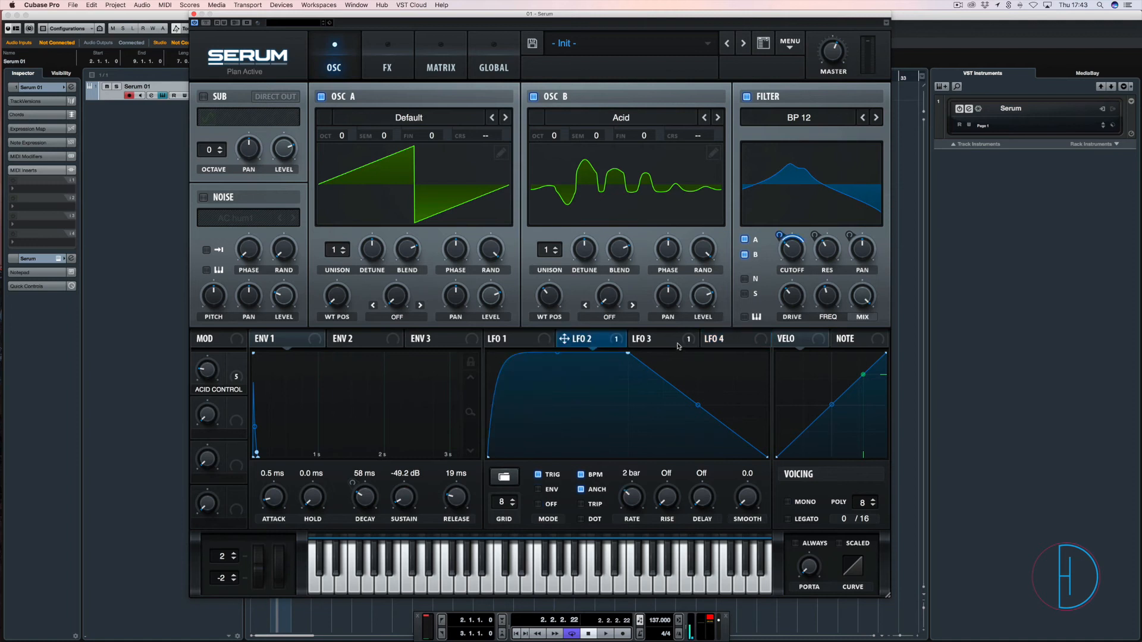
{"action": "left_click", "coordinate": [649, 343]}
{"action": "left_click", "coordinate": [599, 340]}
{"action": "key", "text": "space"}
{"action": "key", "text": "space"}
{"action": "key", "text": "space"}
{"action": "key", "text": "space"}
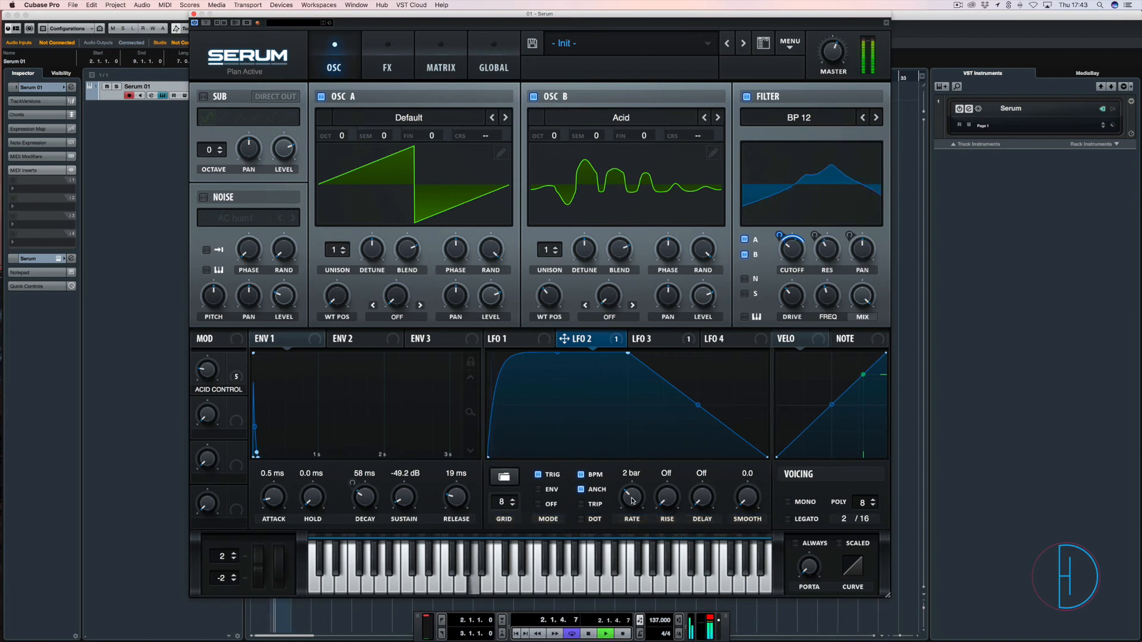
{"action": "mouse_move", "coordinate": [632, 500]}
{"action": "left_mouse_down"}
{"action": "mouse_move", "coordinate": [640, 441]}
{"action": "mouse_move", "coordinate": [642, 516]}
{"action": "left_mouse_up"}
{"action": "key", "text": "space"}
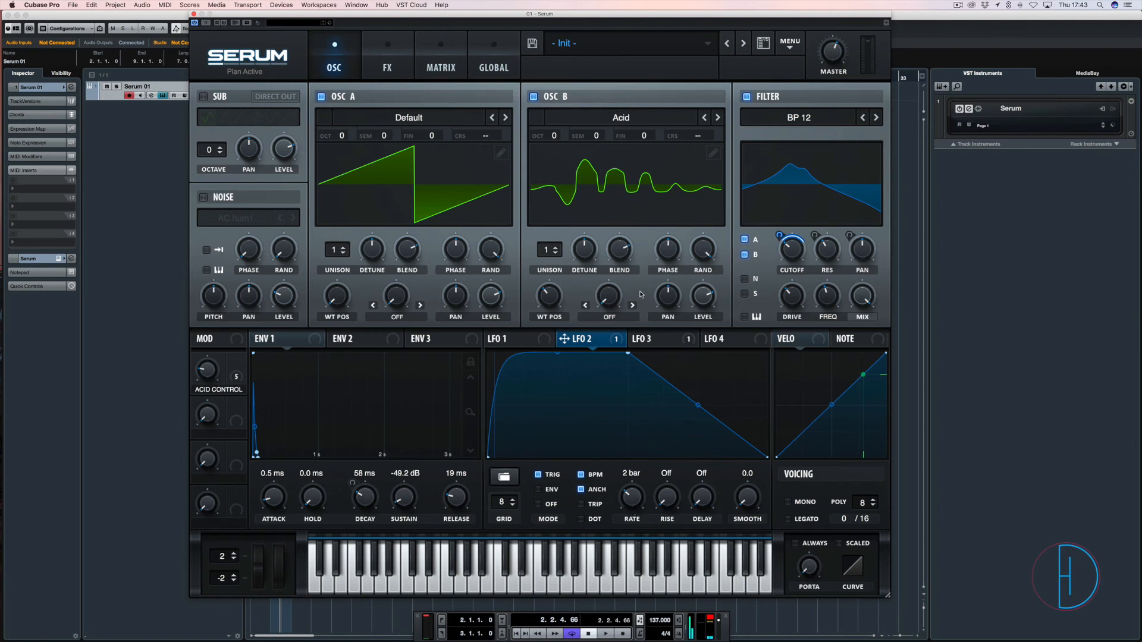
Bring up LFO 3's settings and try the Acid Control macro, closing and reopening the Serum window
{"action": "left_click", "coordinate": [650, 342]}
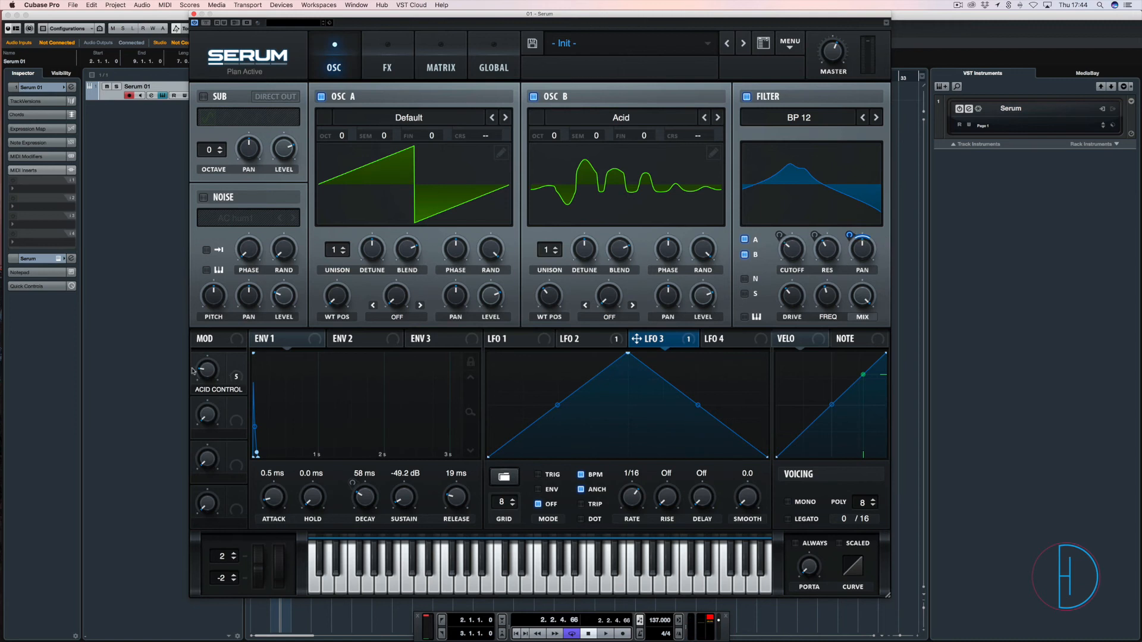
{"action": "left_click_drag", "start_coordinate": [205, 374], "coordinate": [210, 368]}
{"action": "left_click", "coordinate": [193, 14]}
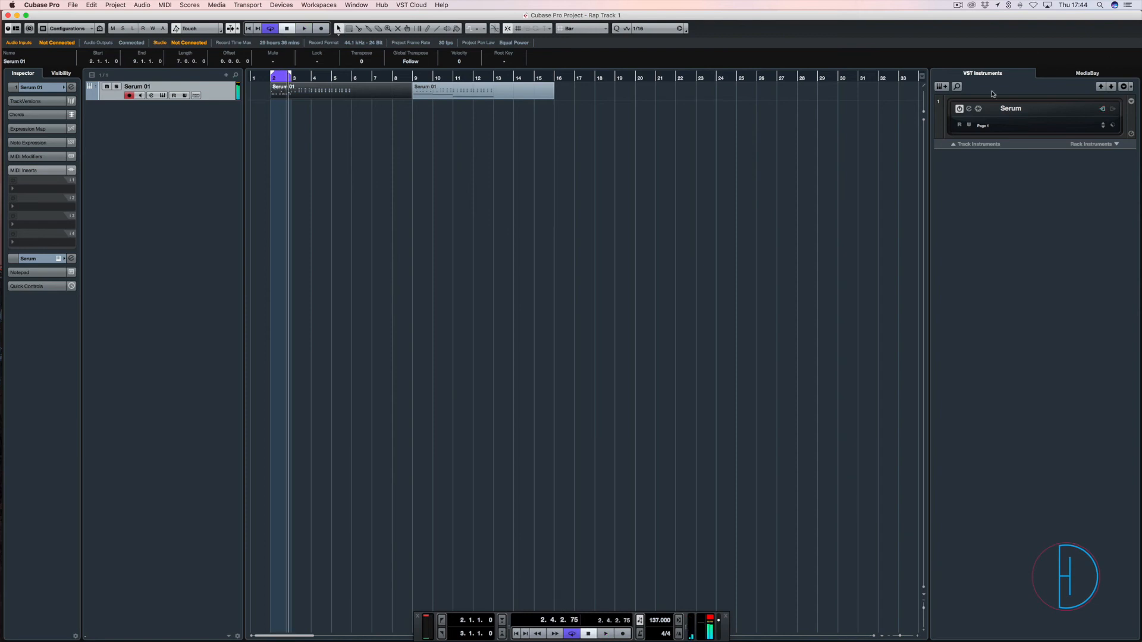
{"action": "left_click", "coordinate": [968, 109]}
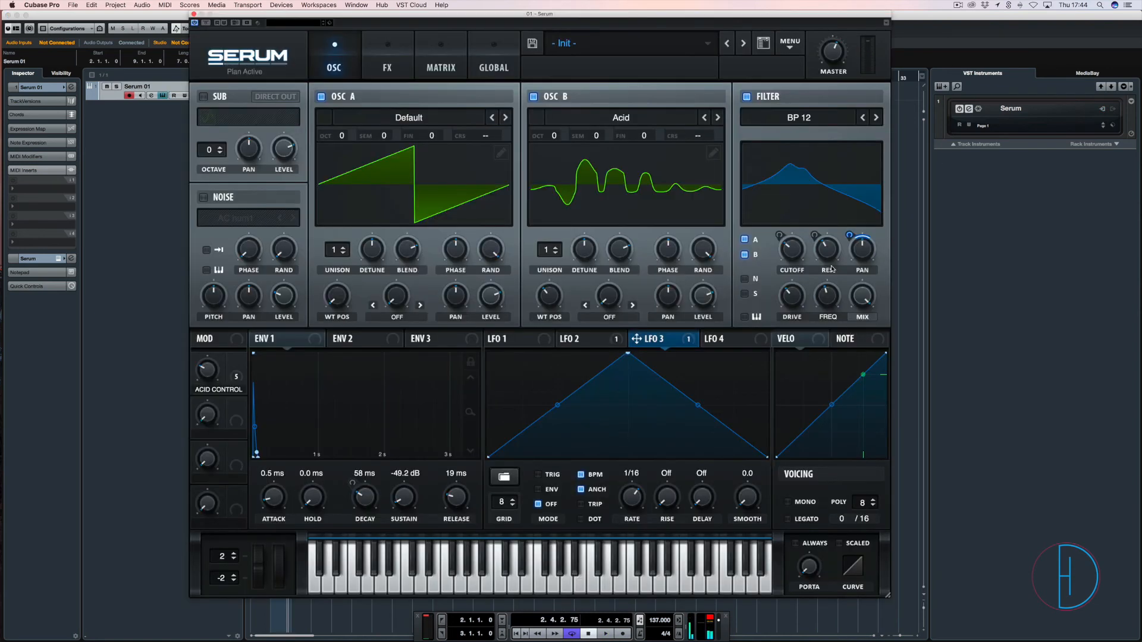
Lower the filter resonance and reduce the Acid Control modulation amount on the filter cutoff to about 46
{"action": "mouse_move", "coordinate": [825, 255]}
{"action": "left_click_drag", "start_coordinate": [824, 256], "coordinate": [823, 262]}
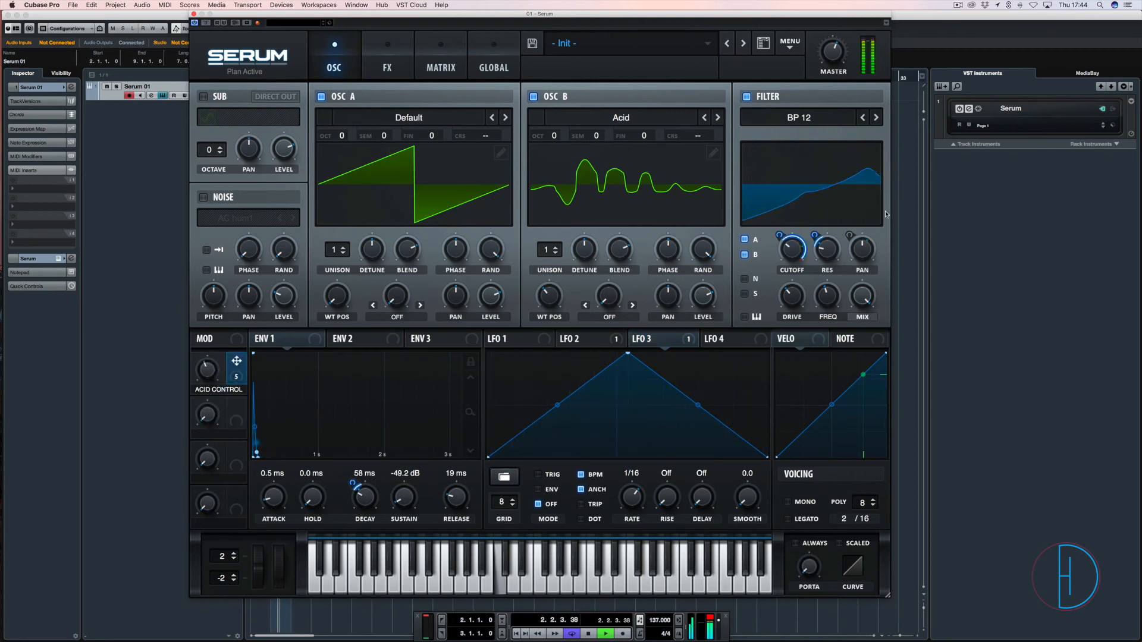
{"action": "mouse_move", "coordinate": [785, 252]}
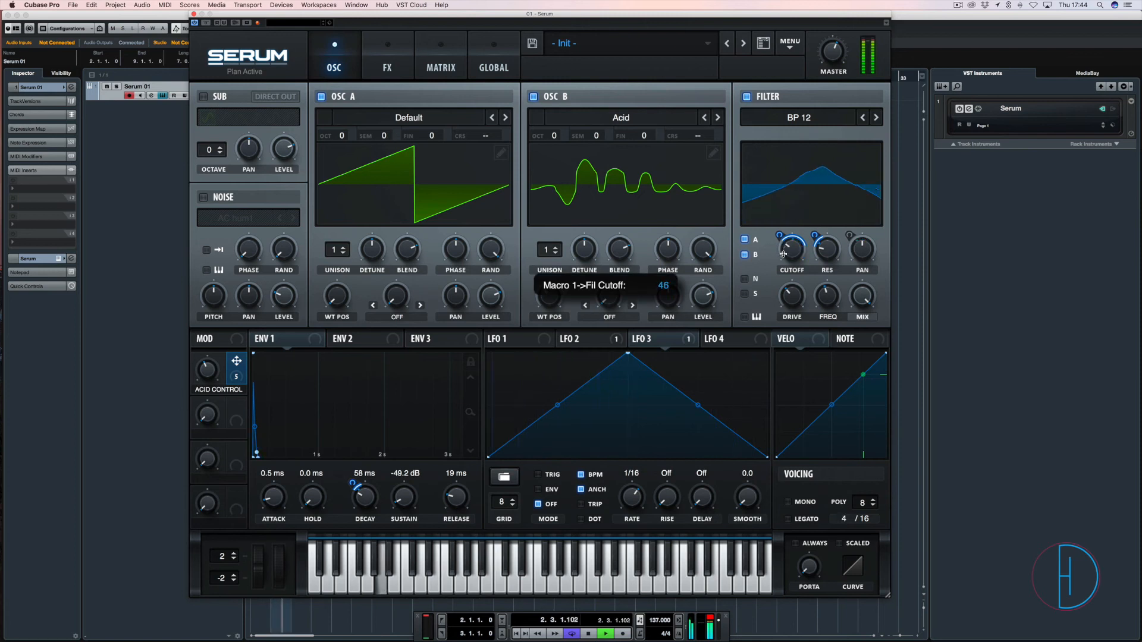
{"action": "left_click_drag", "start_coordinate": [784, 253], "coordinate": [783, 254]}
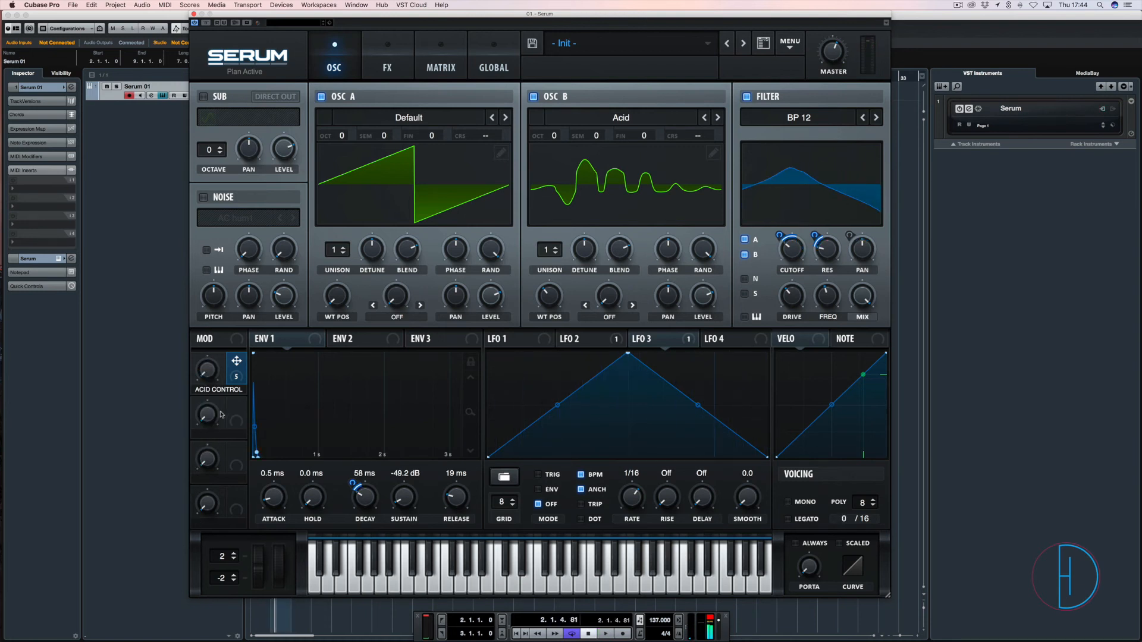
Play the loop and sweep the Acid Control macro to check the adjusted filter response
{"action": "key", "text": "space"}
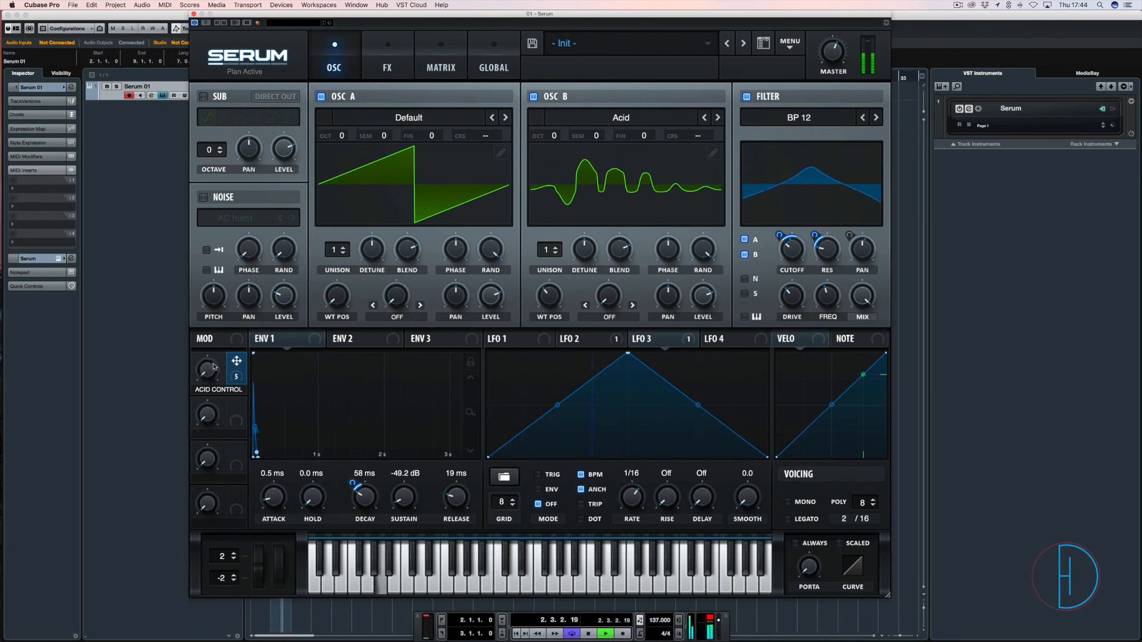
{"action": "key", "text": "space"}
{"action": "mouse_move", "coordinate": [208, 367]}
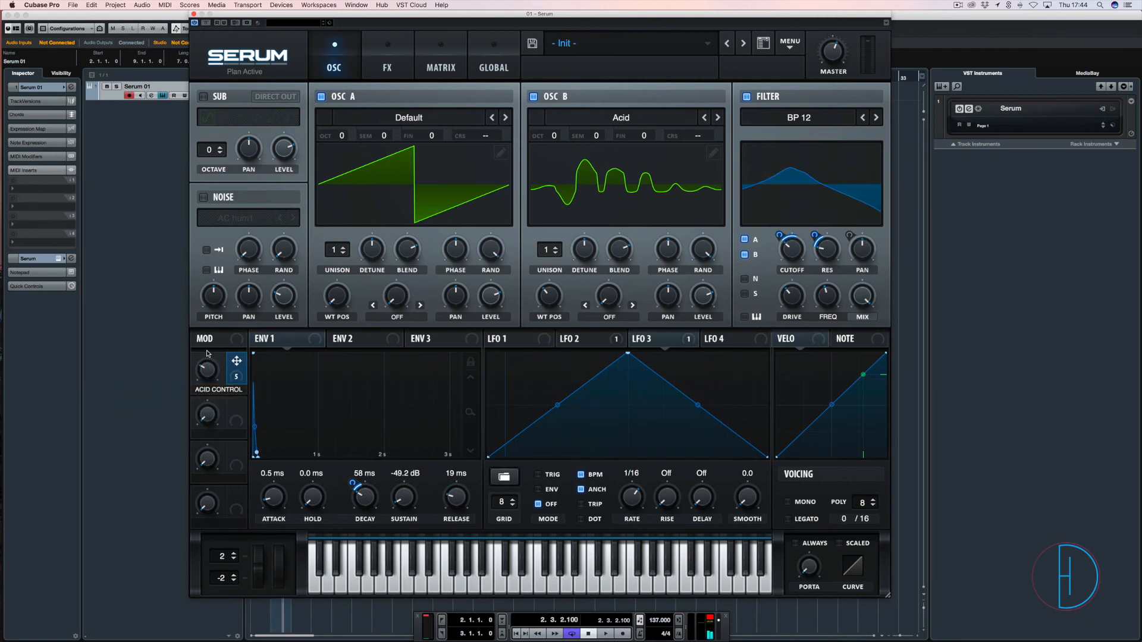
Save the patch as a preset named AL_Gijba in the User folder
{"action": "left_click", "coordinate": [533, 44]}
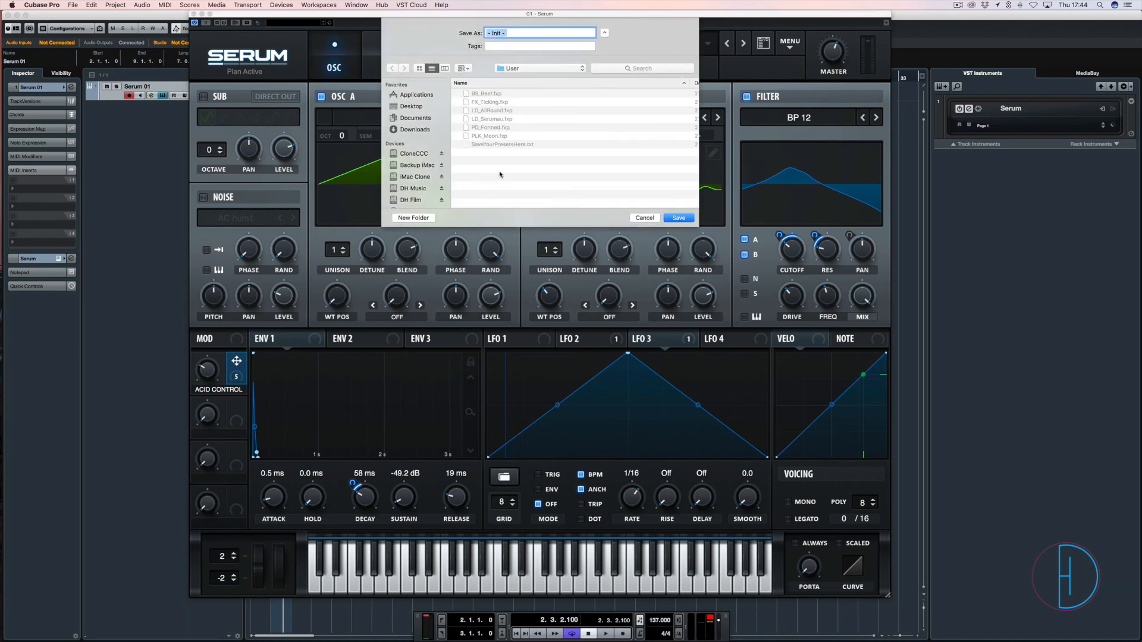
{"action": "left_click", "coordinate": [513, 33]}
{"action": "left_click", "coordinate": [514, 33]}
{"action": "key", "text": "BackSpace"}
{"action": "type", "text": "AL_Gijba"}
{"action": "left_click", "coordinate": [679, 218]}
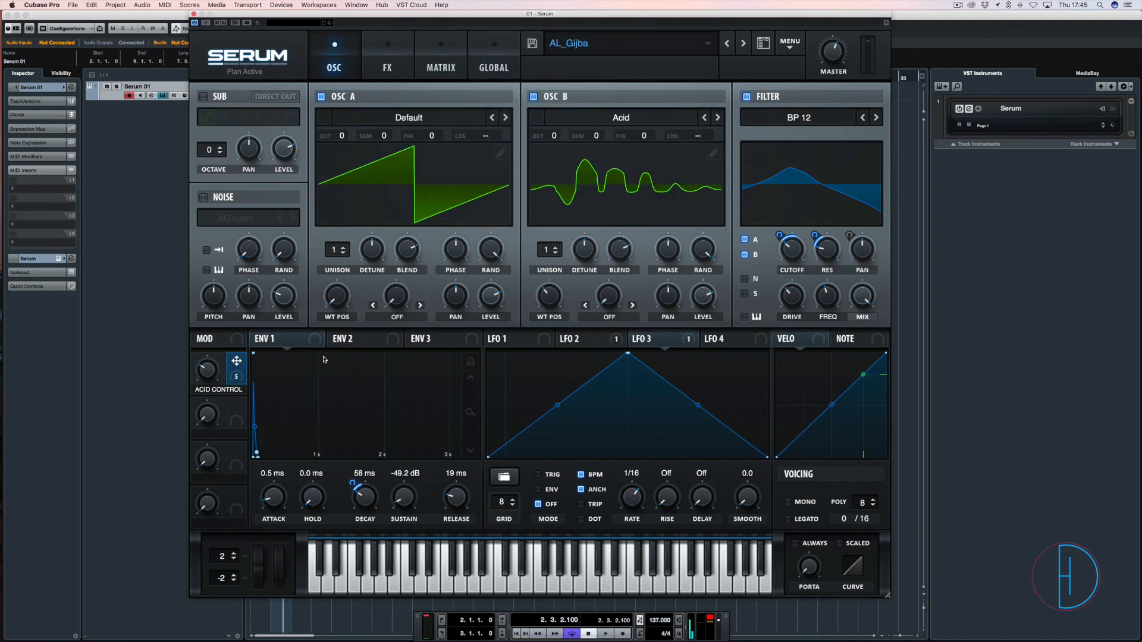
Audition the saved preset over the loop while sweeping Acid Control, and bring up LFO 2's settings
{"action": "key", "text": "space"}
{"action": "mouse_move", "coordinate": [212, 356]}
{"action": "left_click_drag", "start_coordinate": [212, 356], "coordinate": [212, 383]}
{"action": "left_click", "coordinate": [596, 342]}
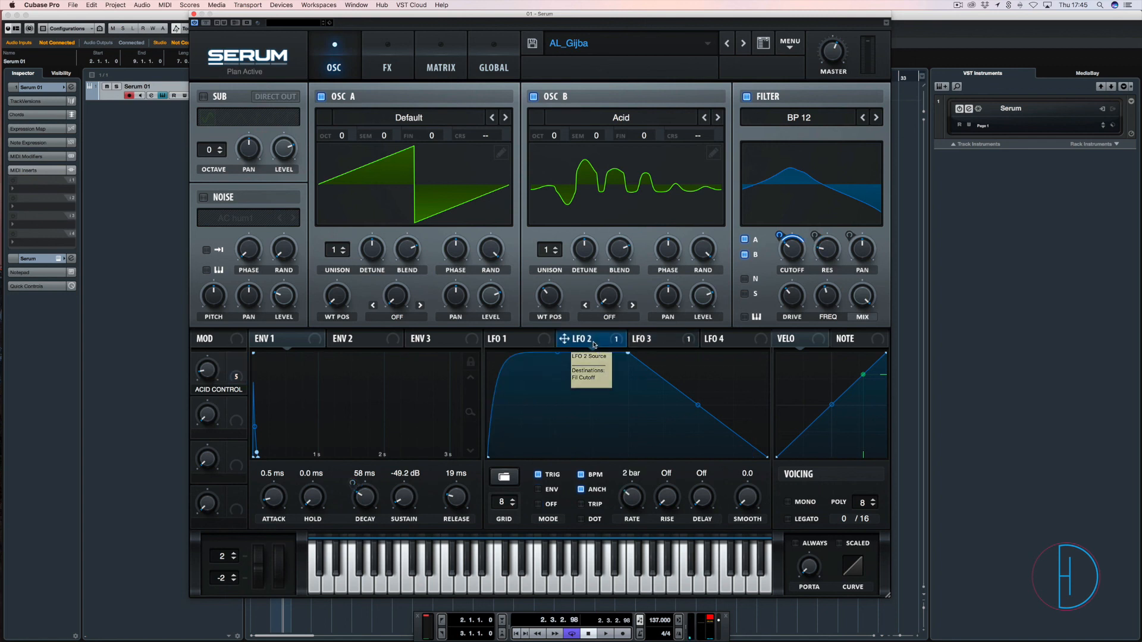